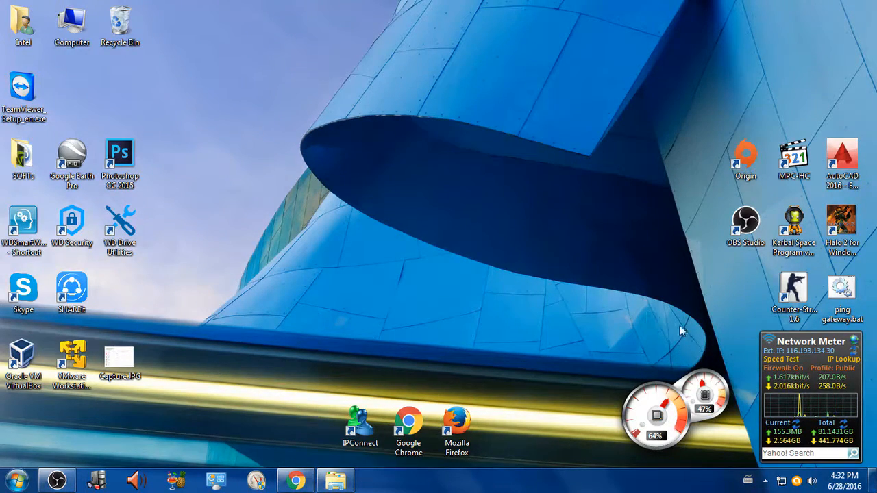
# Step: Open the TeamViewer website in Chrome, locate the Download TeamViewer link, and return to the desktop
pyautogui.click(22, 104)
pyautogui.click(296, 480)
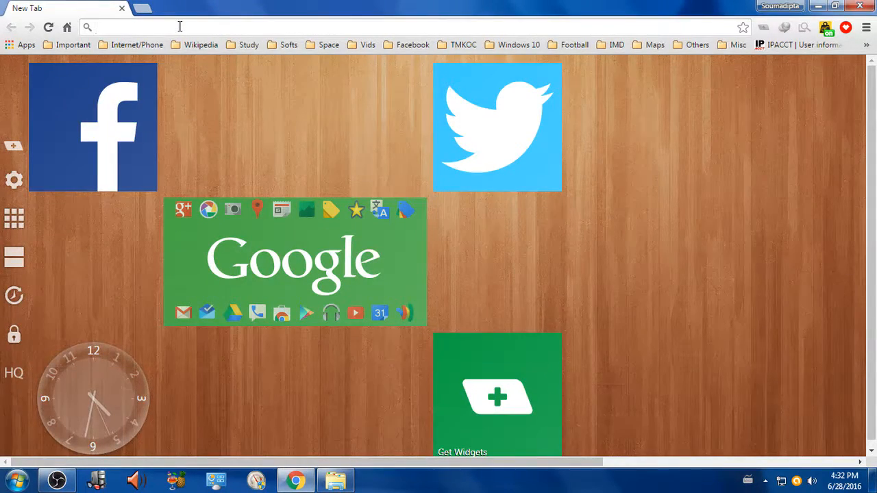
pyautogui.click(180, 26)
pyautogui.write('teamvie')
pyautogui.press('Return')
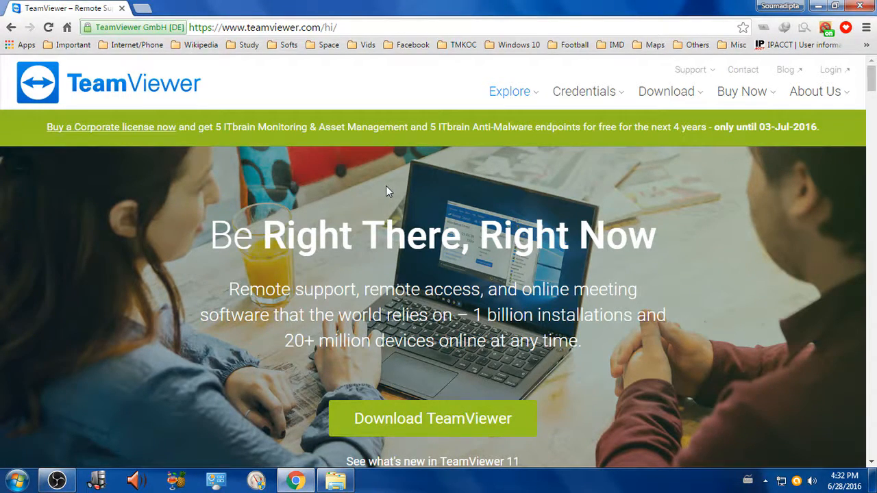
pyautogui.scroll(-3, 639, 328)
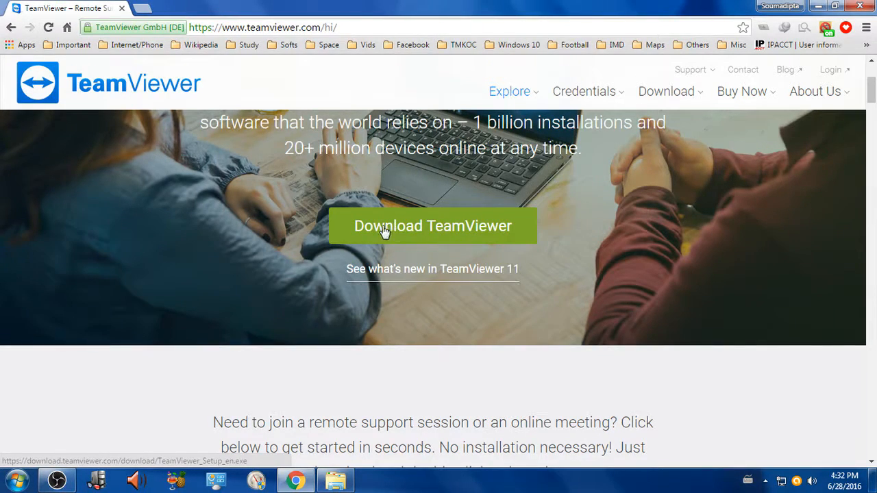
pyautogui.click(873, 8)
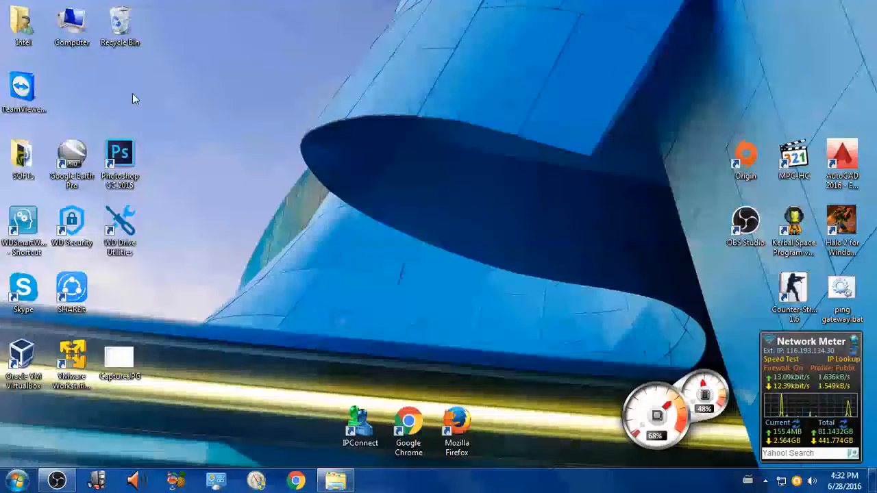
# Step: Run the TeamViewer 11 setup as a basic installation for Personal / Non-commercial use and close the introduction window
pyautogui.moveTo(28, 93); pyautogui.dragTo(263, 184)
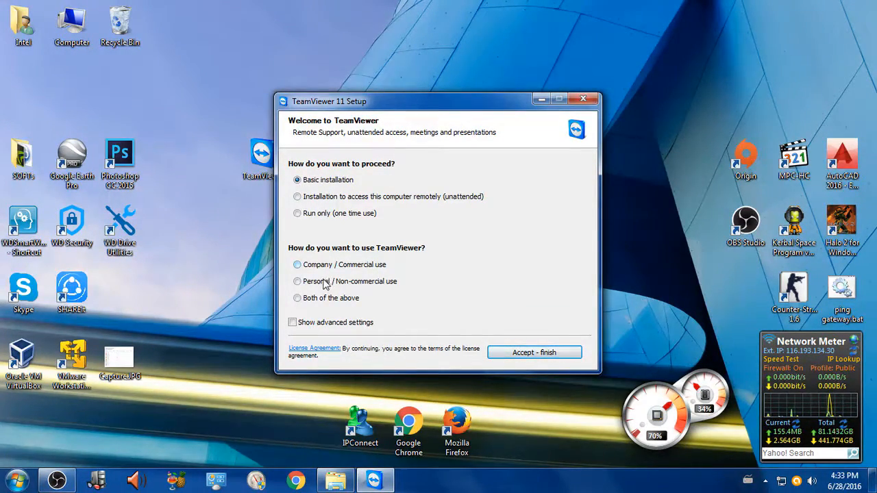
pyautogui.click(298, 281)
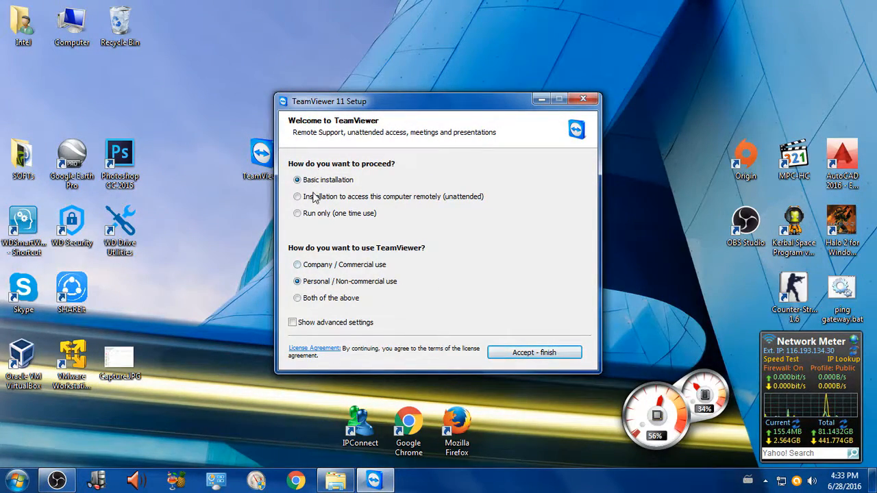
pyautogui.click(517, 354)
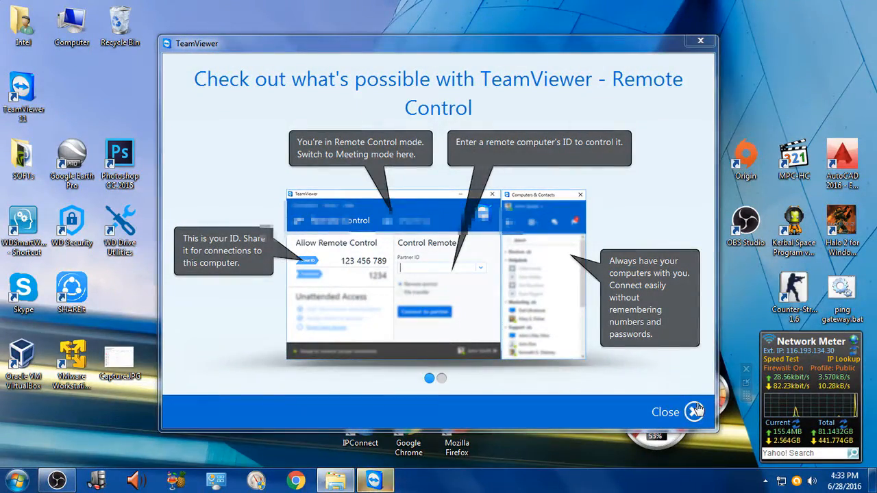
pyautogui.click(694, 412)
# Step: Clear the Partner ID field and highlight this computer's own ID under Allow Remote Control
pyautogui.moveTo(449, 228); pyautogui.dragTo(385, 234)
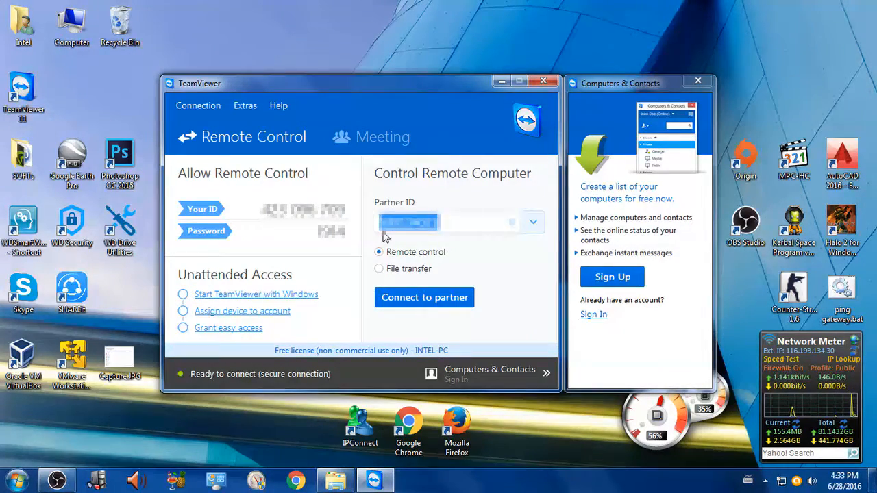
pyautogui.press('BackSpace')
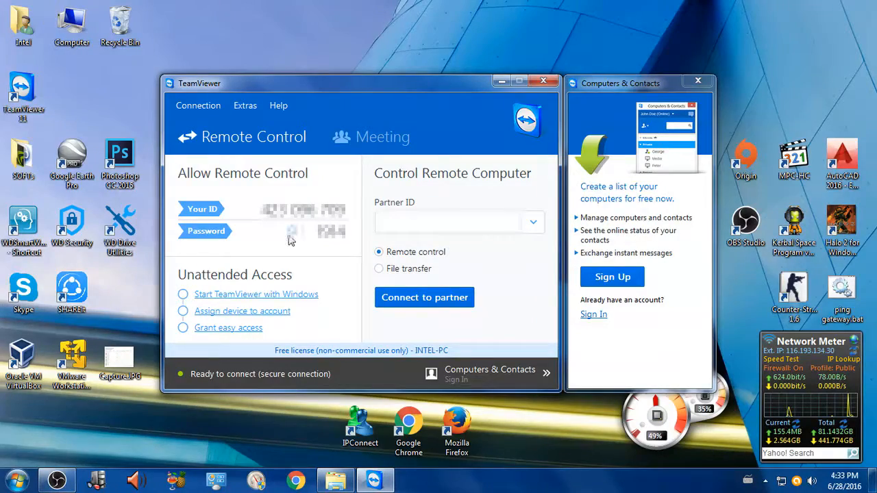
pyautogui.moveTo(262, 209); pyautogui.dragTo(346, 209)
pyautogui.click(269, 209)
pyautogui.moveTo(269, 208); pyautogui.dragTo(292, 205)
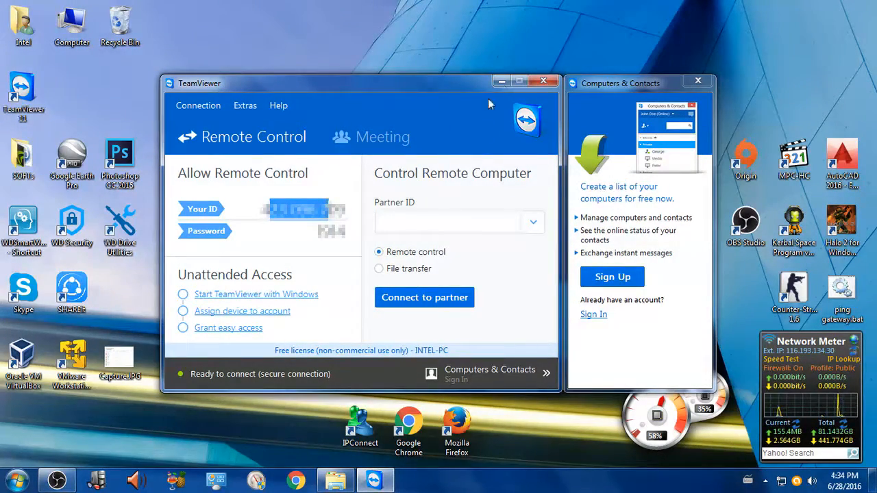
# Step: Highlight the session password, restart TeamViewer, and highlight the newly generated password
pyautogui.click(316, 231)
pyautogui.moveTo(317, 232); pyautogui.dragTo(347, 231)
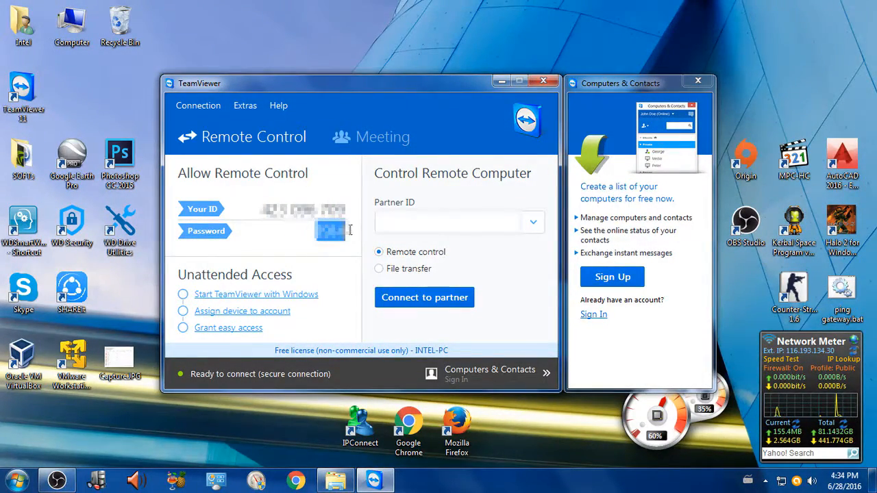
pyautogui.click(543, 81)
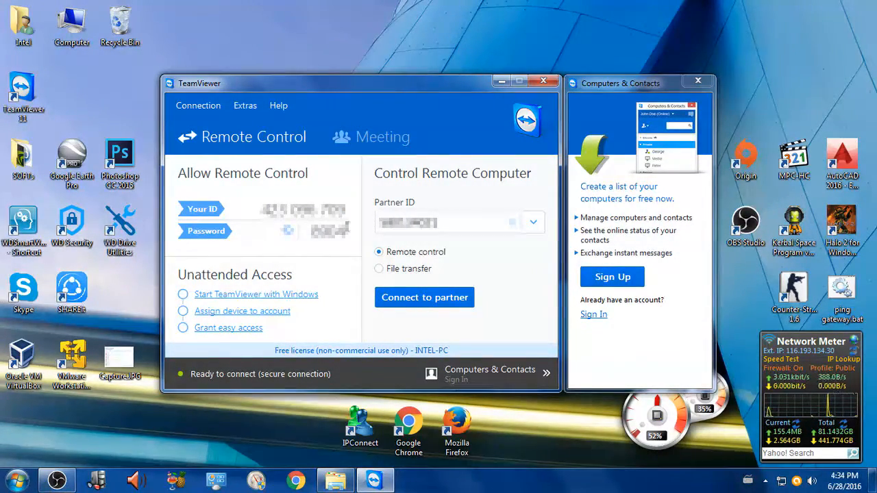
pyautogui.moveTo(264, 208); pyautogui.dragTo(348, 237)
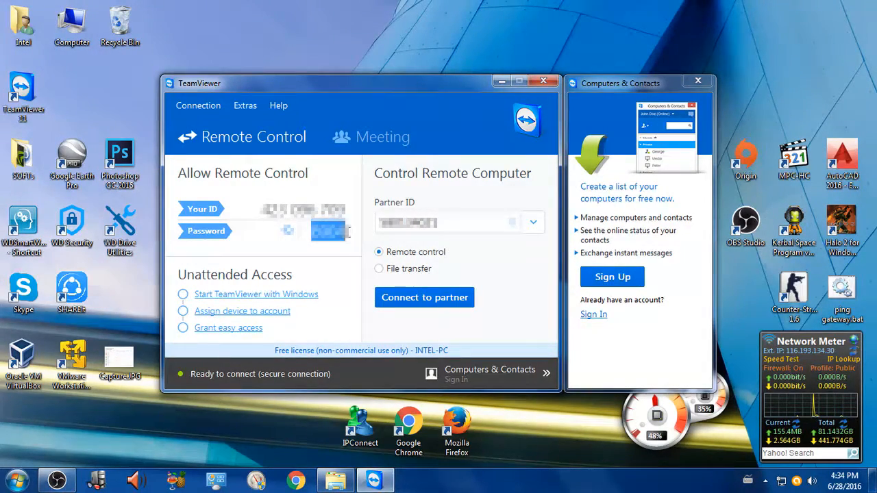
# Step: Review the random password strength choices in the TeamViewer security options and cancel without changing anything
pyautogui.click(257, 105)
pyautogui.click(253, 122)
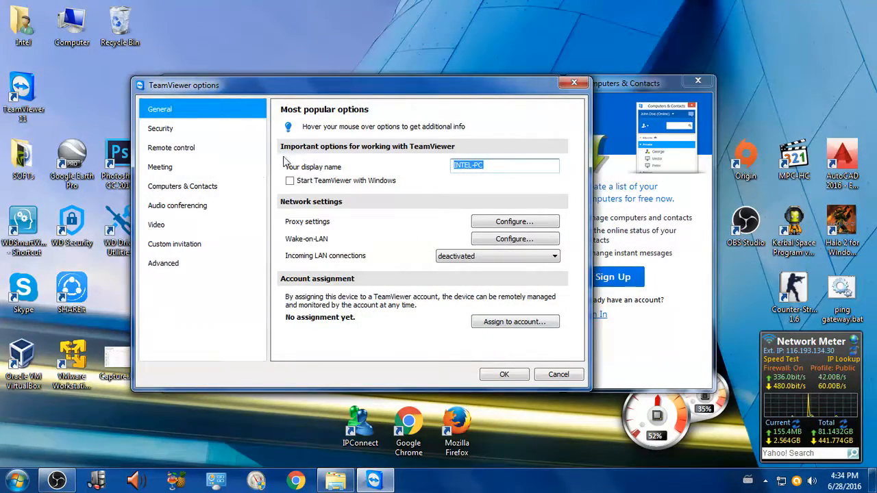
pyautogui.click(172, 131)
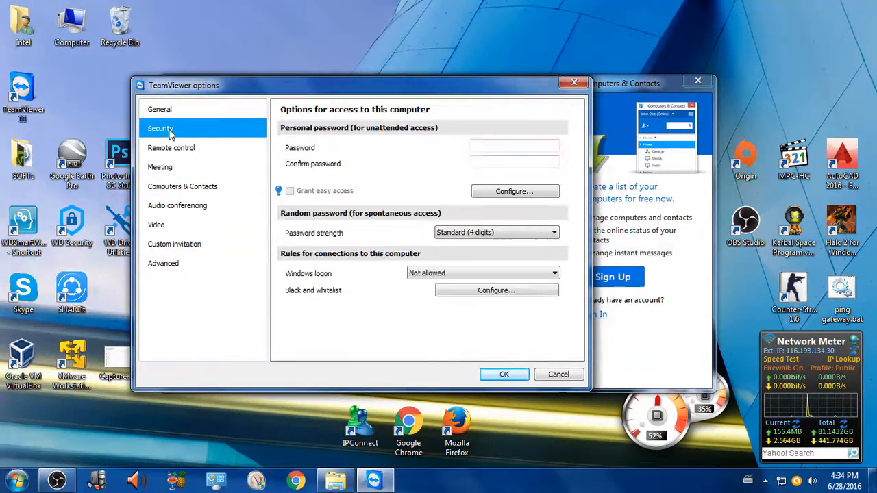
pyautogui.click(444, 235)
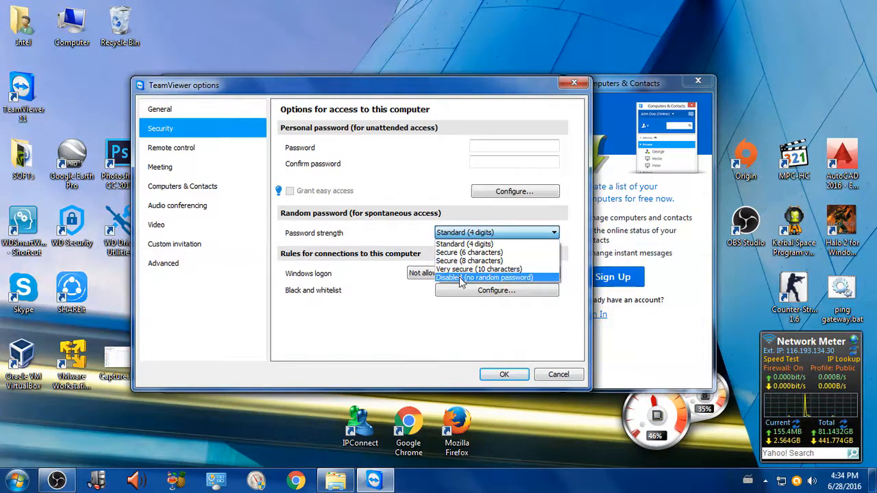
pyautogui.click(559, 374)
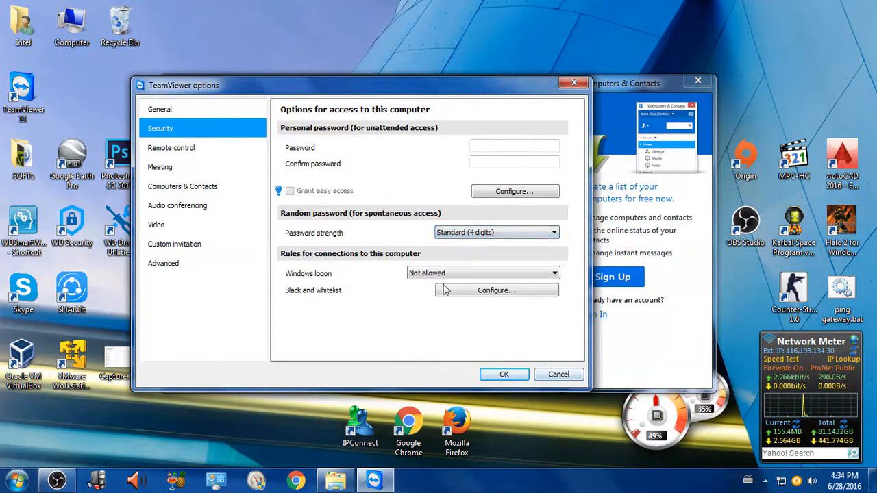
pyautogui.click(558, 373)
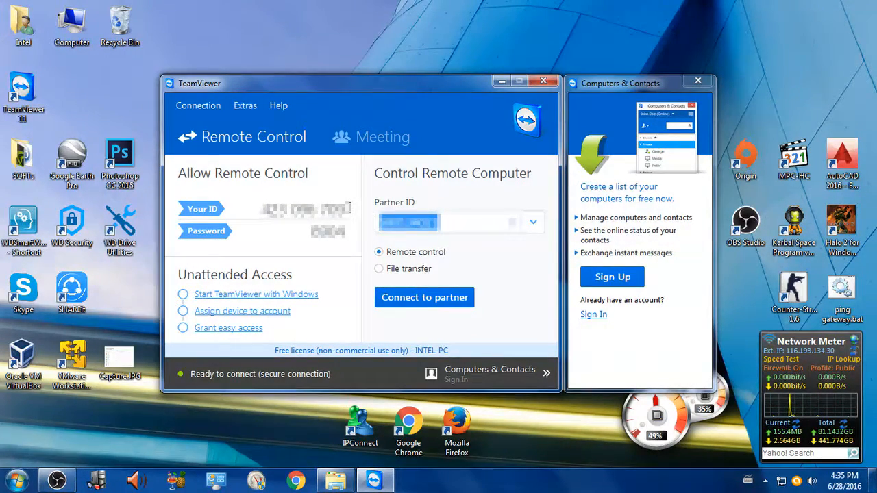
# Step: Clear the saved partner ID from the Control Remote Computer section
pyautogui.moveTo(472, 222); pyautogui.dragTo(374, 235)
pyautogui.press('BackSpace')
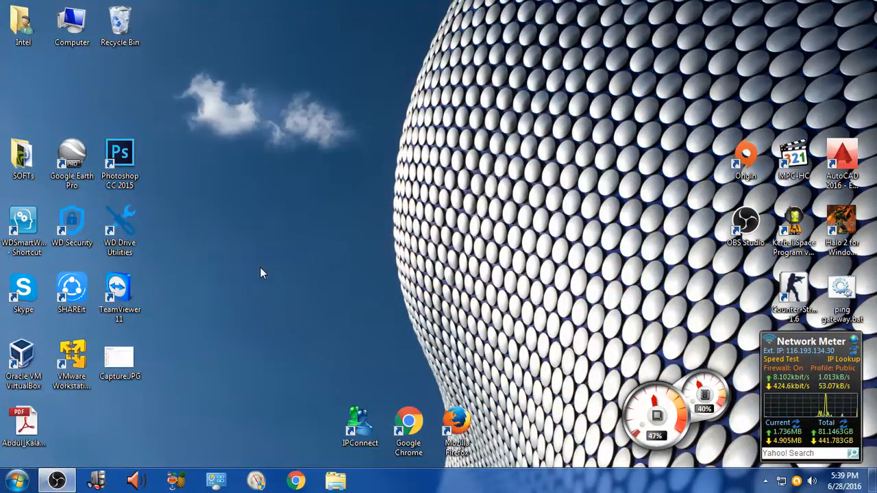
# Step: Launch TeamViewer 11 from the desktop, reposition its window, and highlight this computer's ID and password
pyautogui.doubleClick(118, 291)
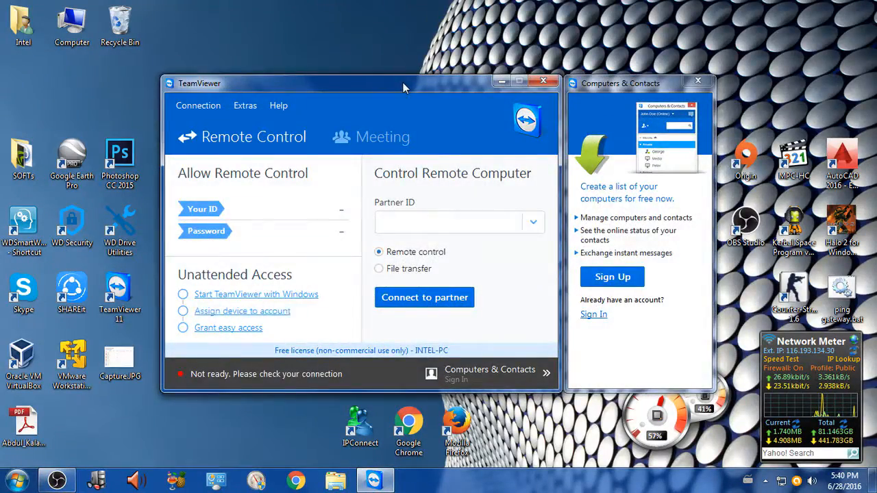
pyautogui.moveTo(403, 82); pyautogui.dragTo(430, 78)
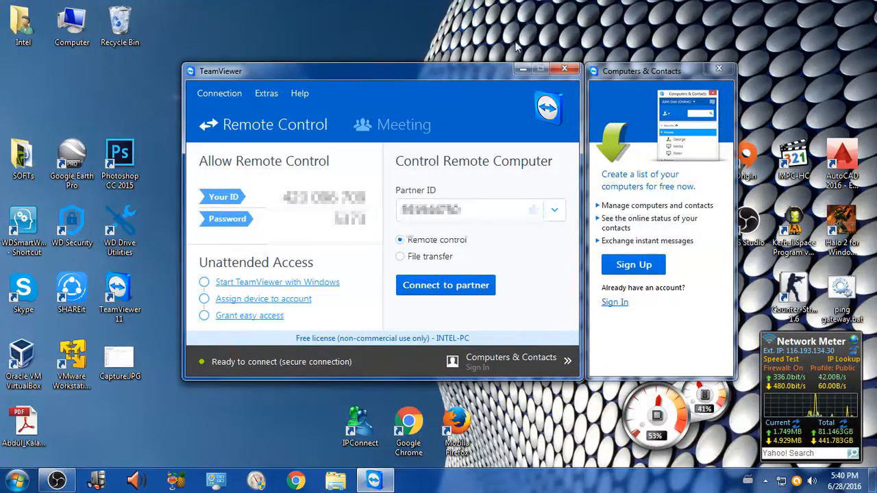
pyautogui.moveTo(282, 196); pyautogui.dragTo(360, 197)
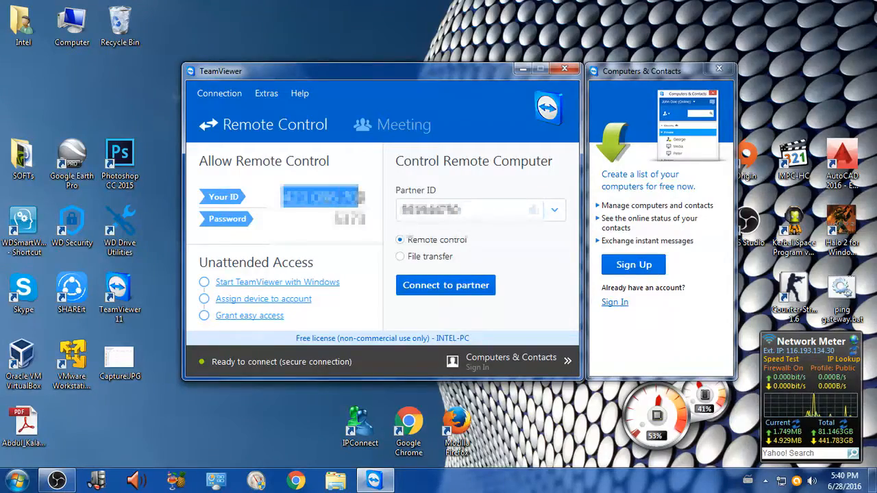
pyautogui.doubleClick(351, 219)
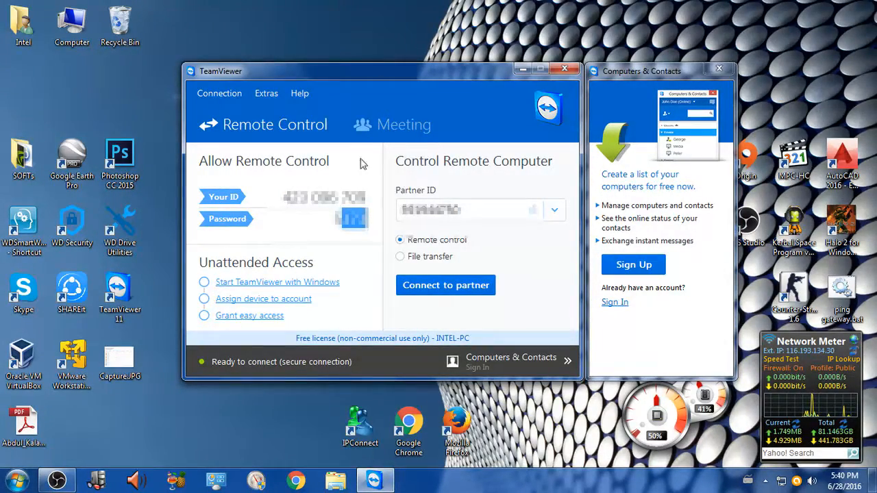
# Step: Connect to the partner's computer in Remote control mode with the partner ID and log on with the partner's password
pyautogui.doubleClick(484, 213)
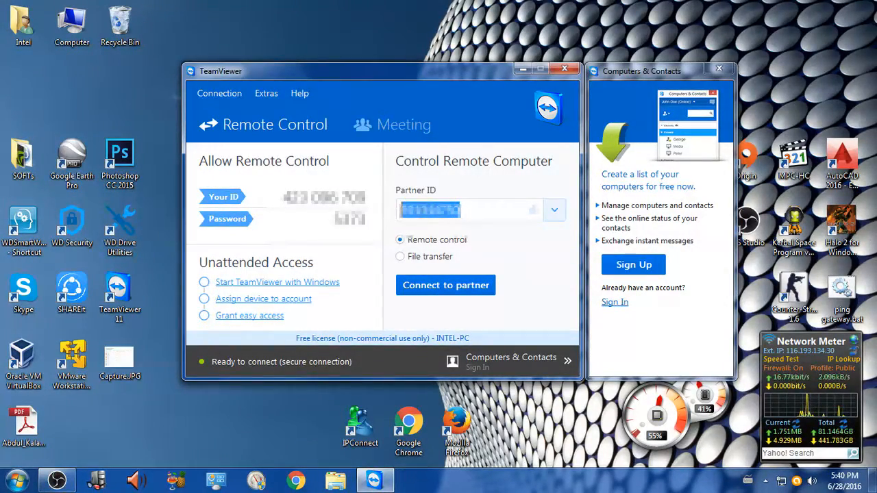
pyautogui.hotkey('ctrl', 'v')
pyautogui.click(478, 206)
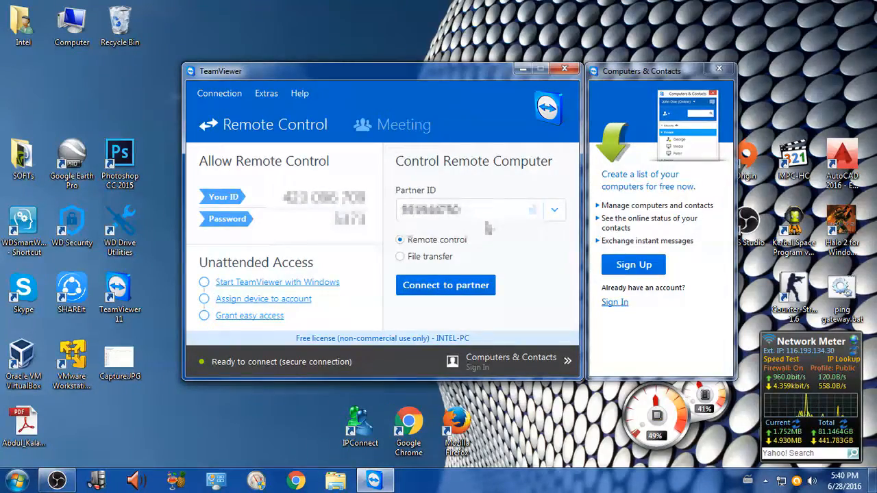
pyautogui.click(455, 284)
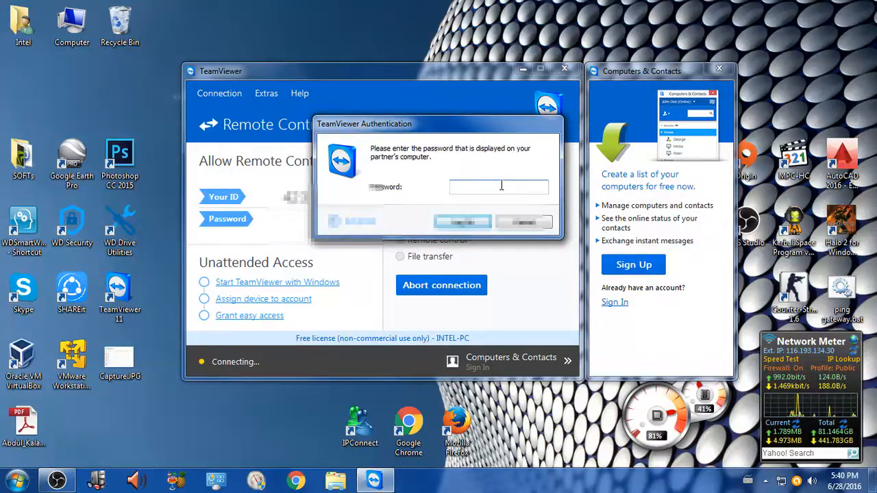
pyautogui.write('••••')
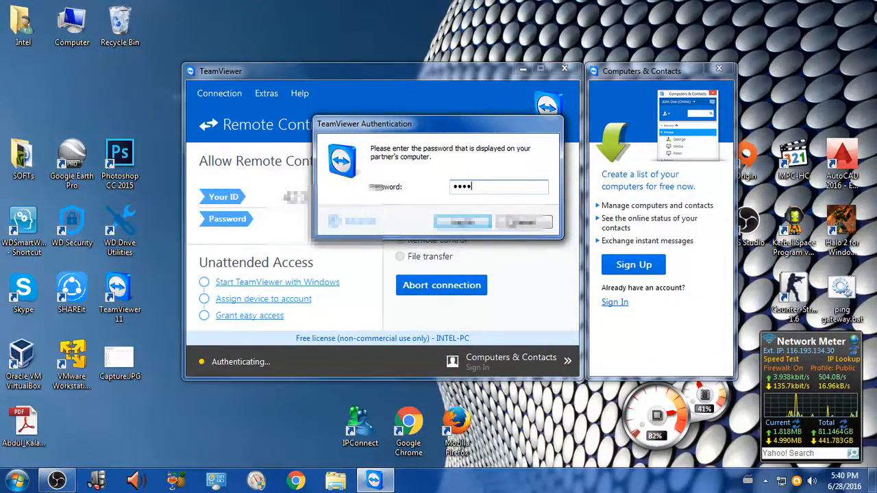
pyautogui.click(476, 225)
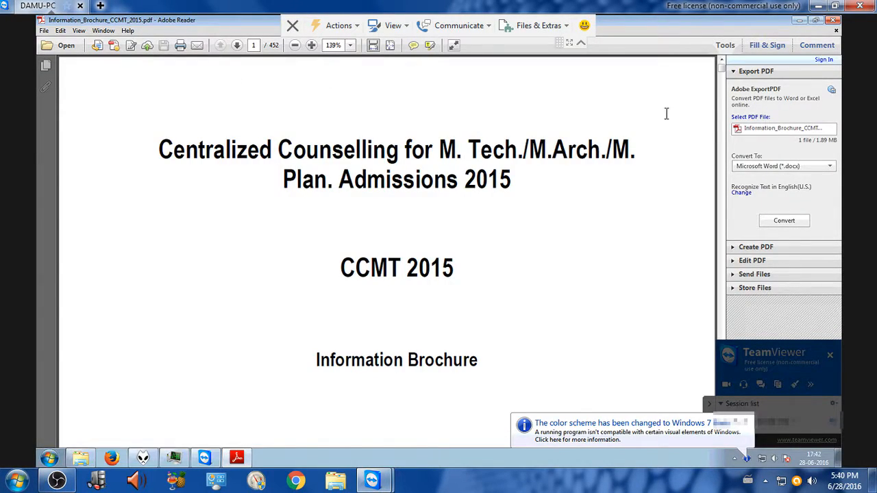
# Step: Minimize the PDF window on the remote desktop and turn off Disable remote input for the session
pyautogui.click(799, 20)
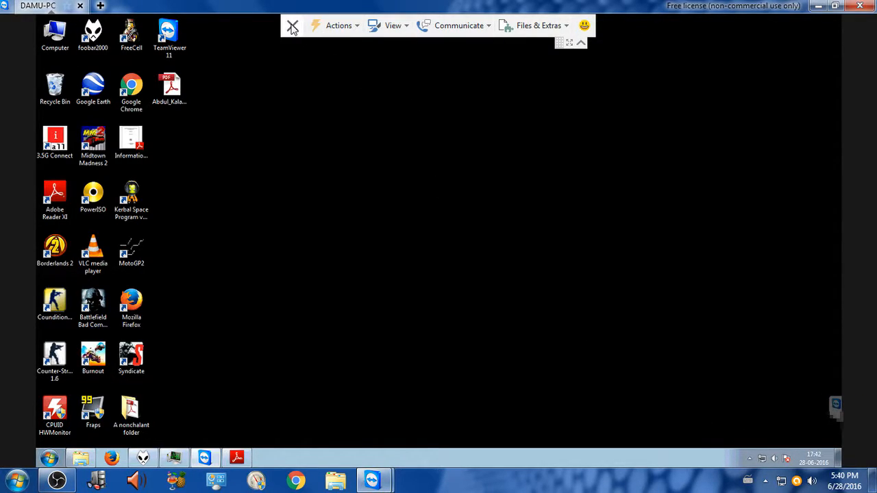
pyautogui.click(352, 29)
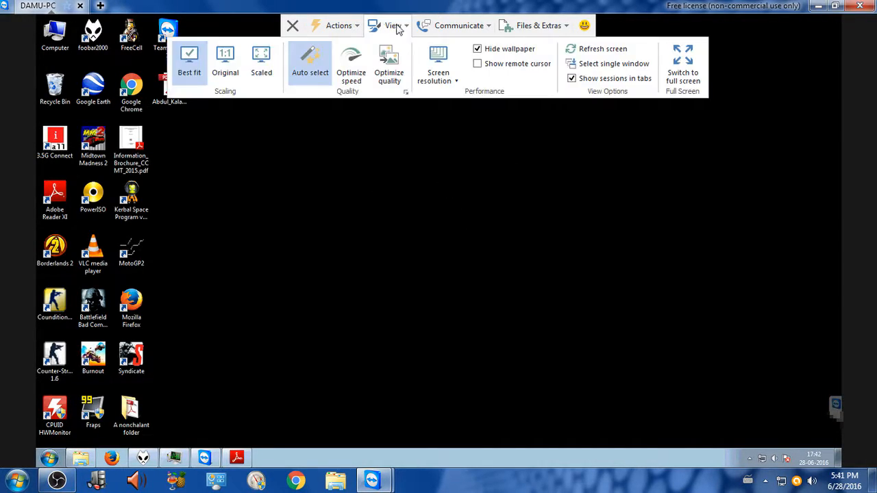
pyautogui.moveTo(354, 33)
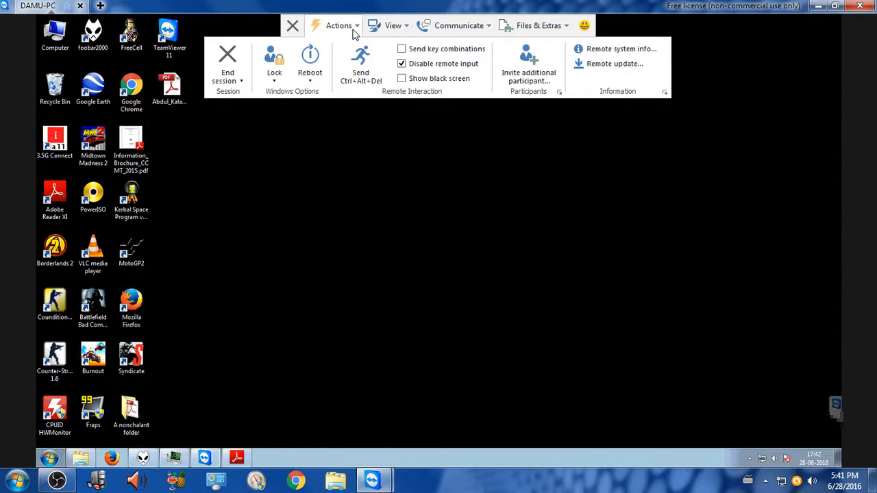
pyautogui.click(430, 66)
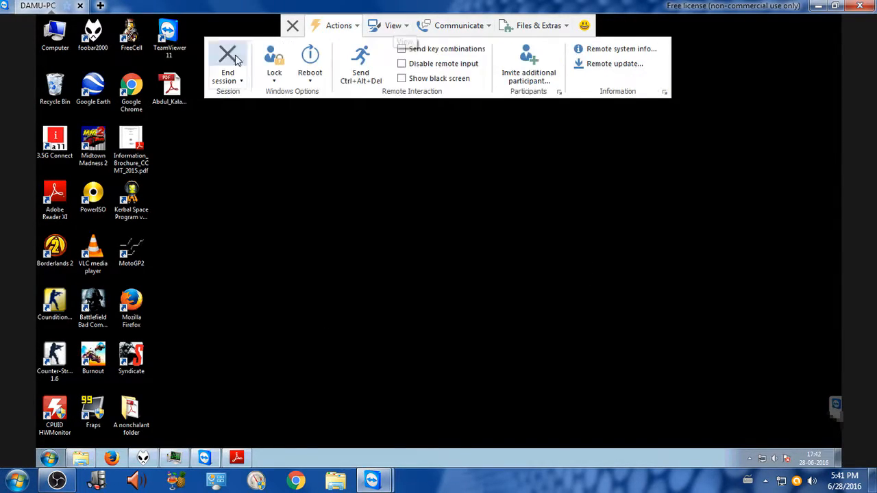
# Step: Examine the session's view settings, including the list of available remote screen resolutions, without changing the resolution
pyautogui.click(402, 20)
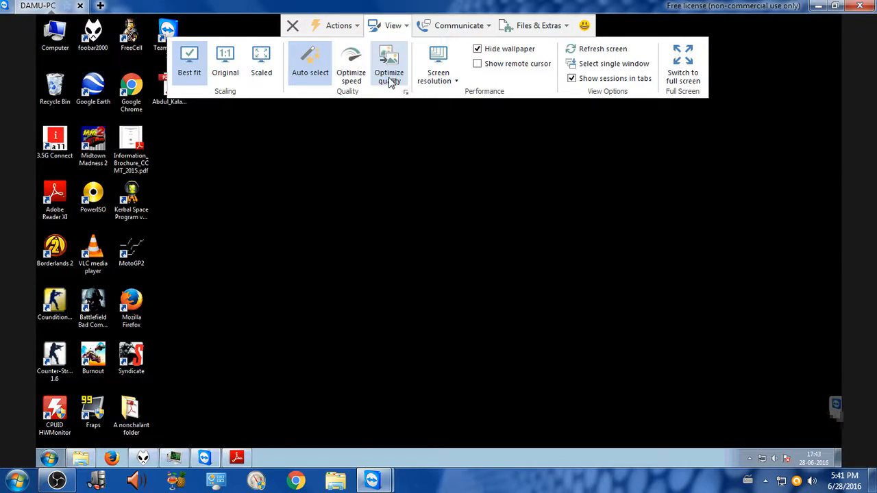
pyautogui.click(437, 80)
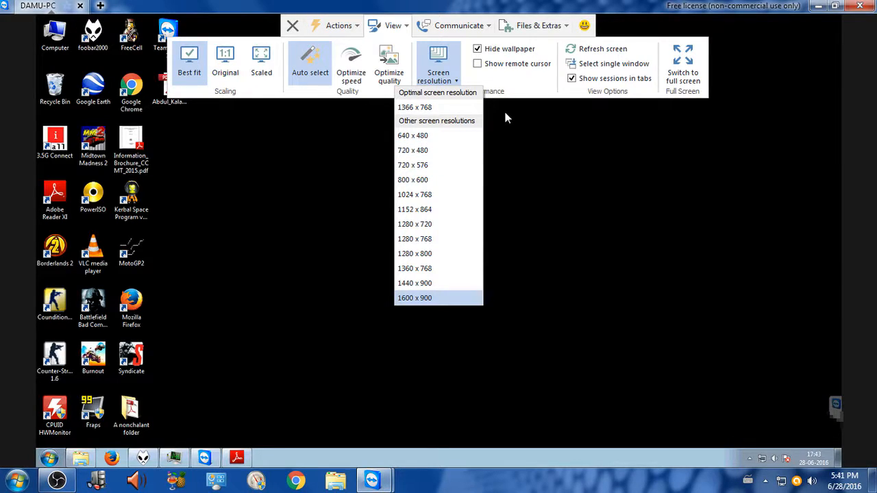
pyautogui.click(508, 83)
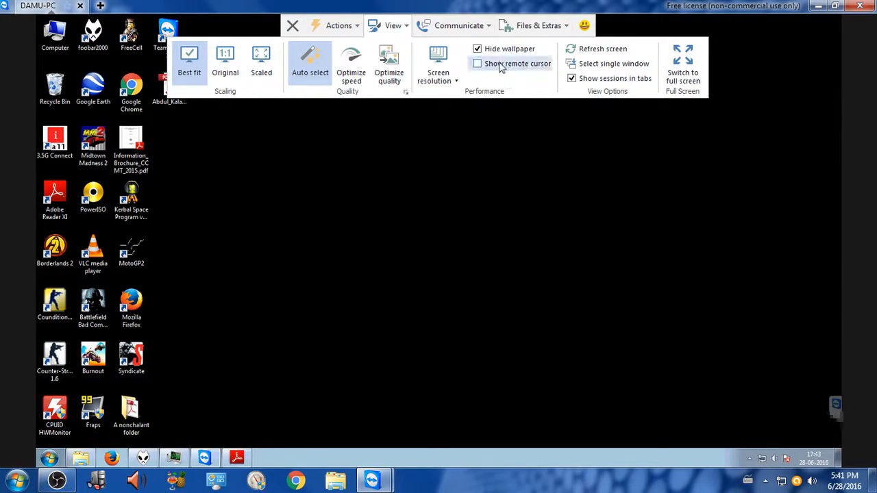
# Step: Toggle the hidden wallpaper off and back on, enable the remote cursor, and switch the session to full screen
pyautogui.click(485, 51)
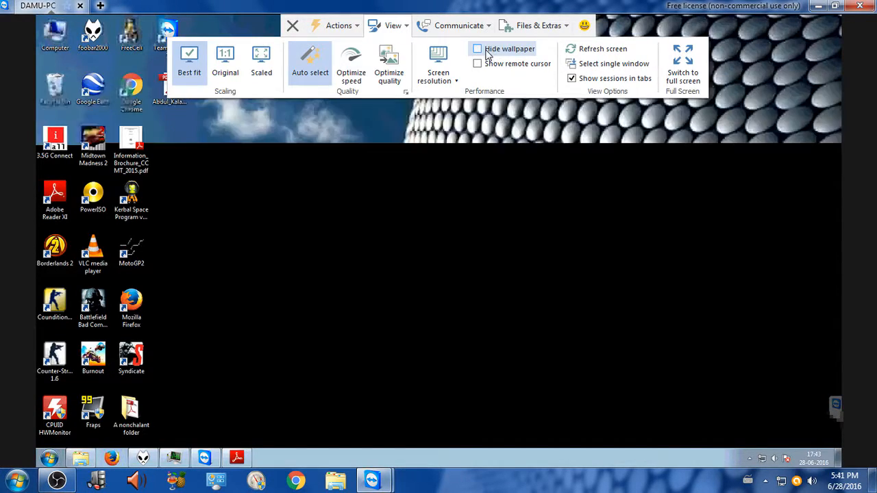
pyautogui.click(486, 53)
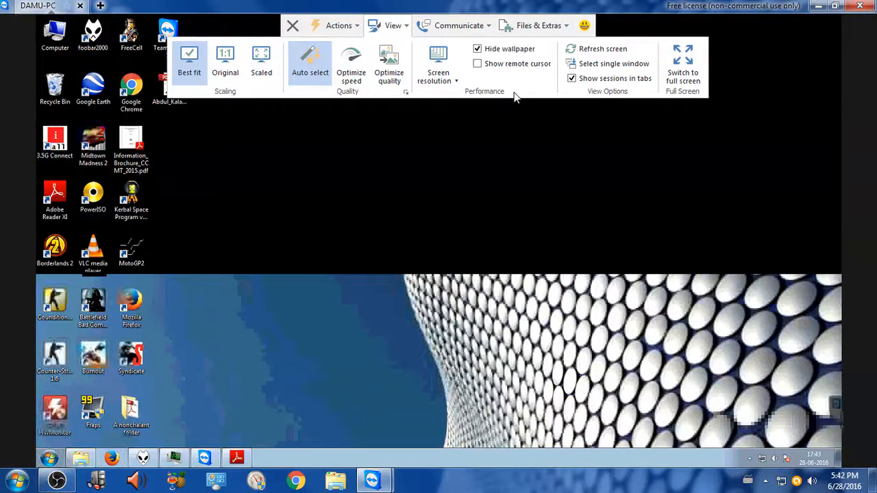
pyautogui.click(503, 64)
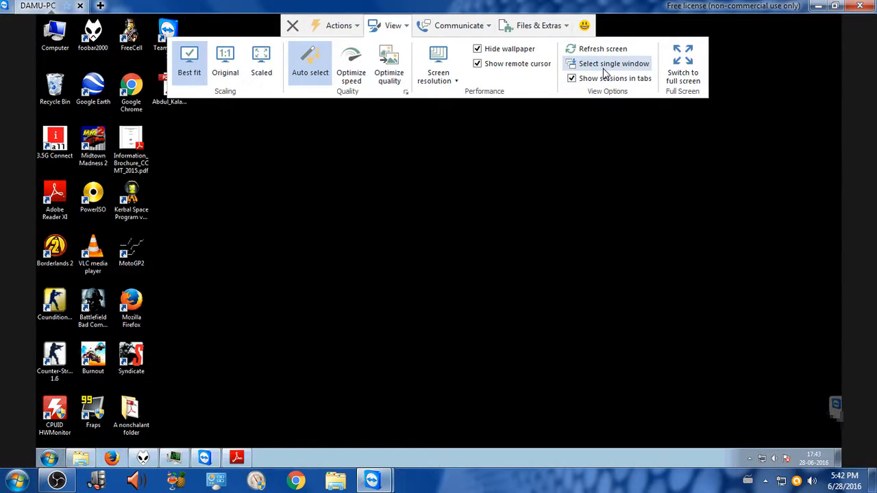
pyautogui.click(683, 75)
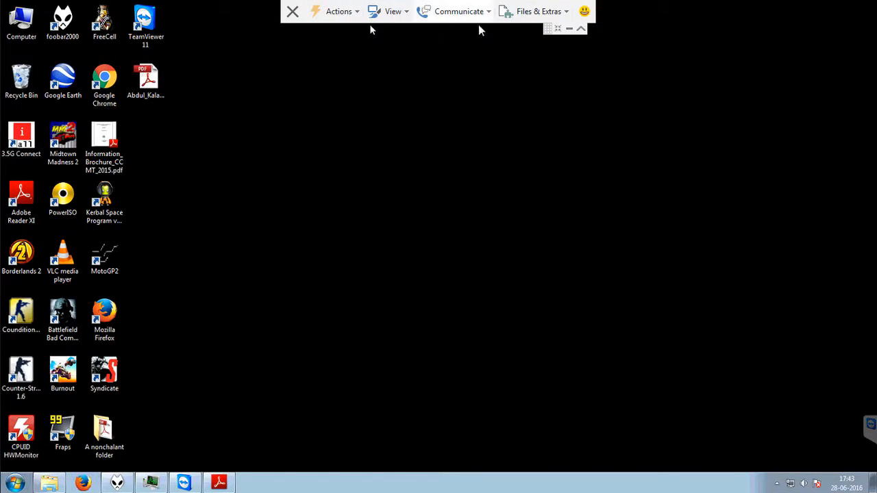
# Step: Start an internet voice call with the remote partner
pyautogui.click(479, 19)
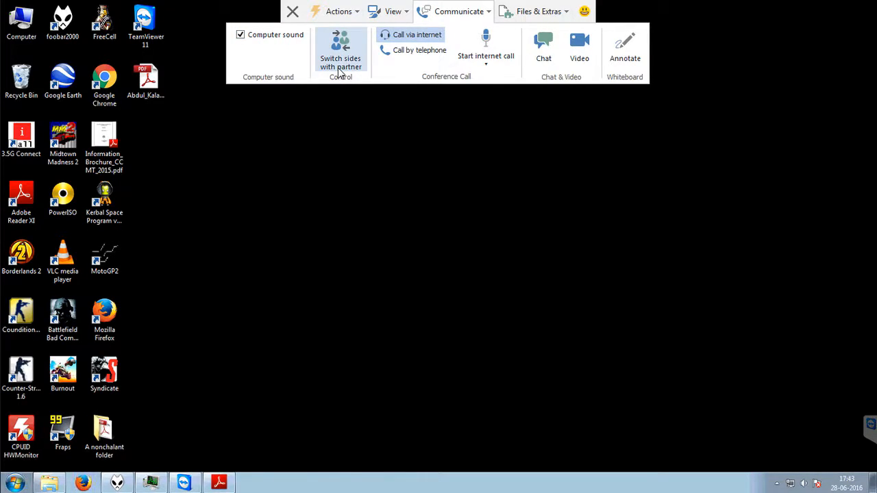
pyautogui.click(409, 42)
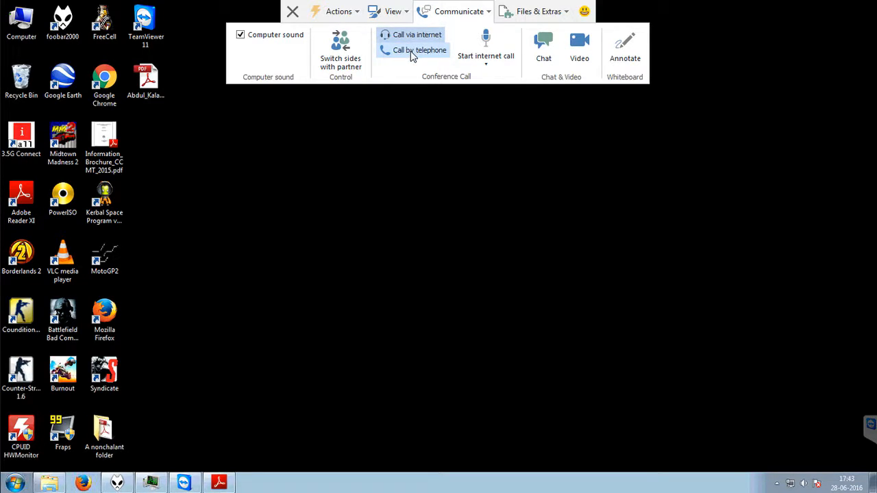
pyautogui.click(484, 61)
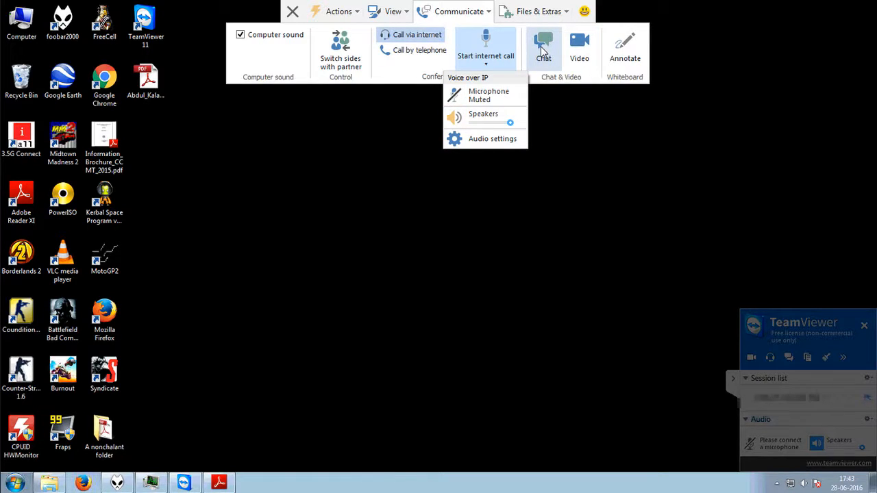
# Step: Annotate the remote desktop with a freehand circle on the whiteboard and turn the whiteboard off
pyautogui.click(625, 55)
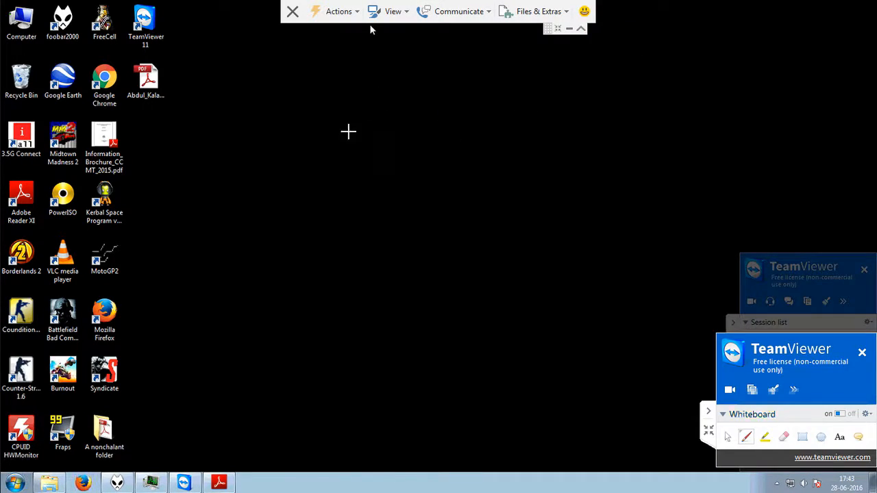
pyautogui.moveTo(376, 97); pyautogui.dragTo(335, 89)
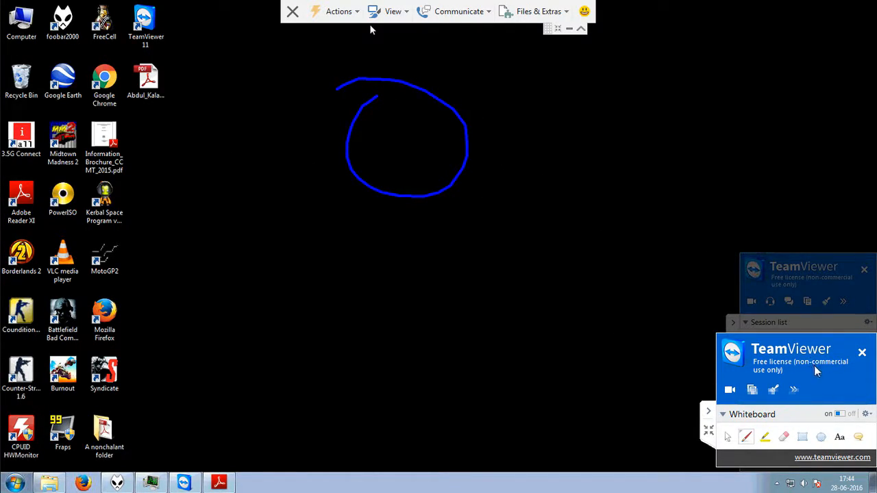
pyautogui.click(849, 415)
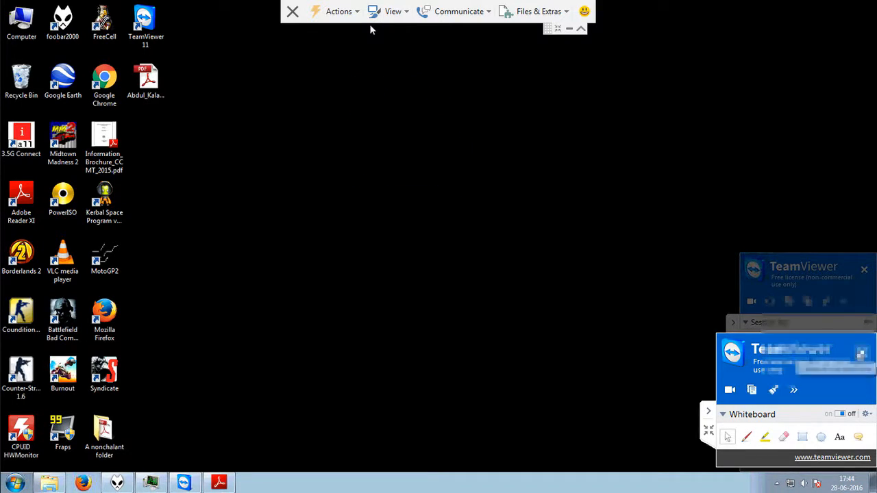
# Step: Open a file transfer with the partner and create a folder named New folder on the remote desktop
pyautogui.click(540, 13)
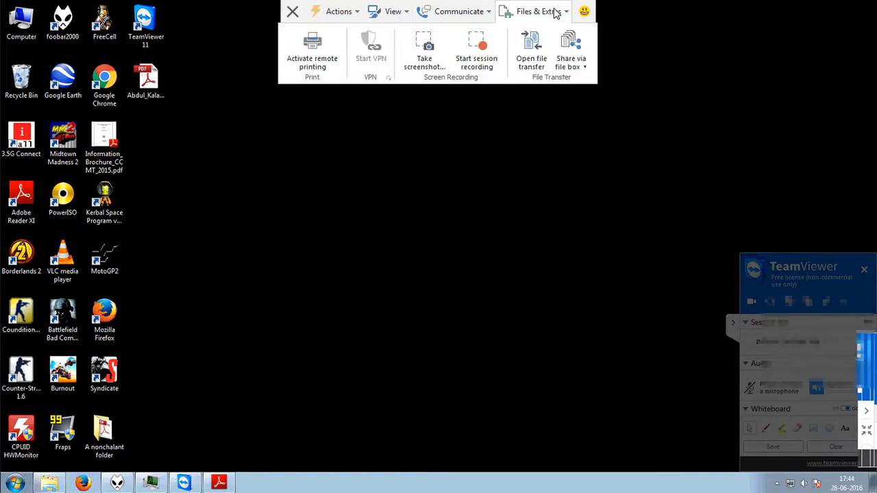
pyautogui.click(535, 57)
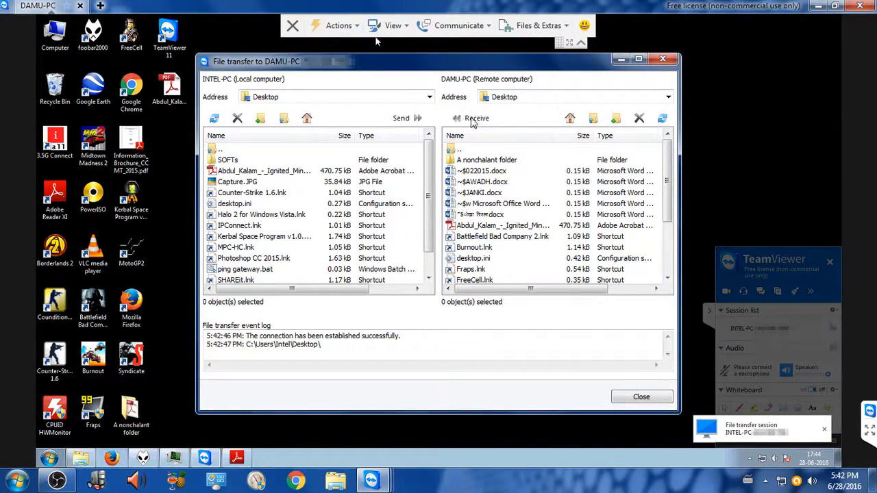
pyautogui.click(615, 118)
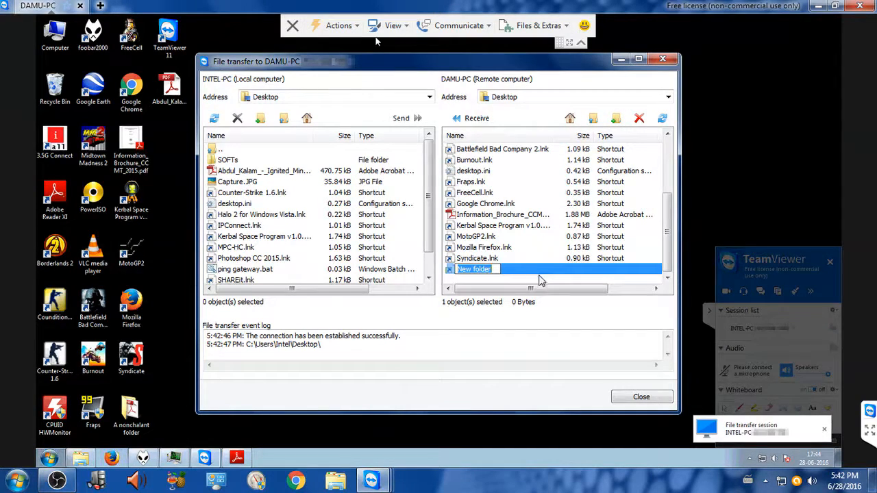
pyautogui.click(539, 280)
# Step: Copy Information_Brochure_CCMT_2015.pdf from the remote desktop to the local desktop and abort the pending transfer operation
pyautogui.click(592, 119)
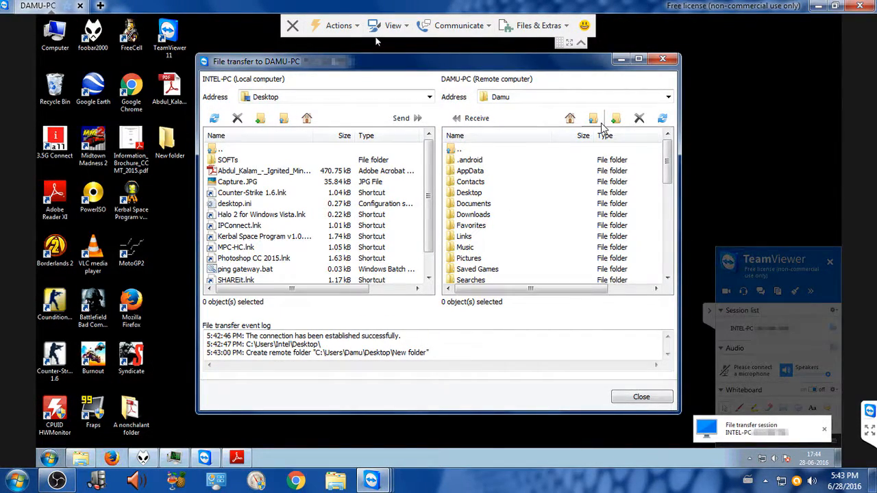
pyautogui.click(569, 117)
pyautogui.click(466, 194)
pyautogui.doubleClick(466, 194)
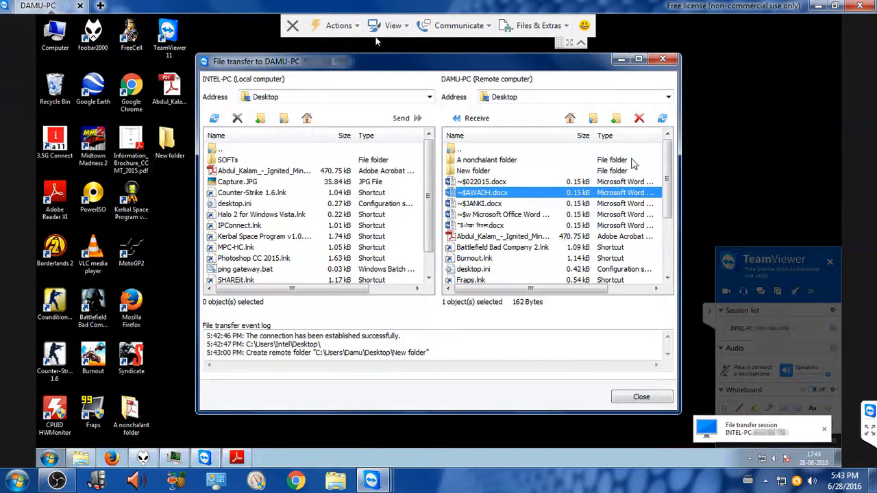
pyautogui.moveTo(667, 178); pyautogui.dragTo(666, 236)
pyautogui.click(500, 226)
pyautogui.moveTo(500, 227); pyautogui.dragTo(254, 101)
pyautogui.moveTo(270, 101); pyautogui.dragTo(288, 217)
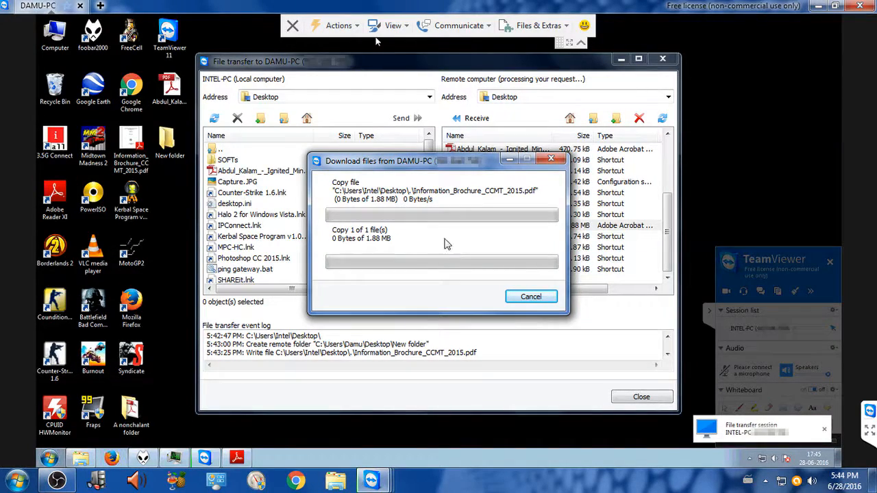
pyautogui.click(535, 300)
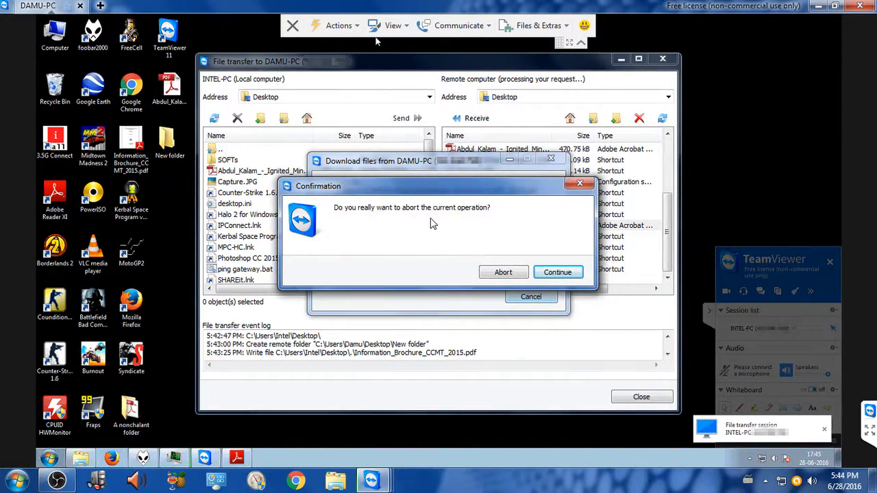
pyautogui.click(501, 273)
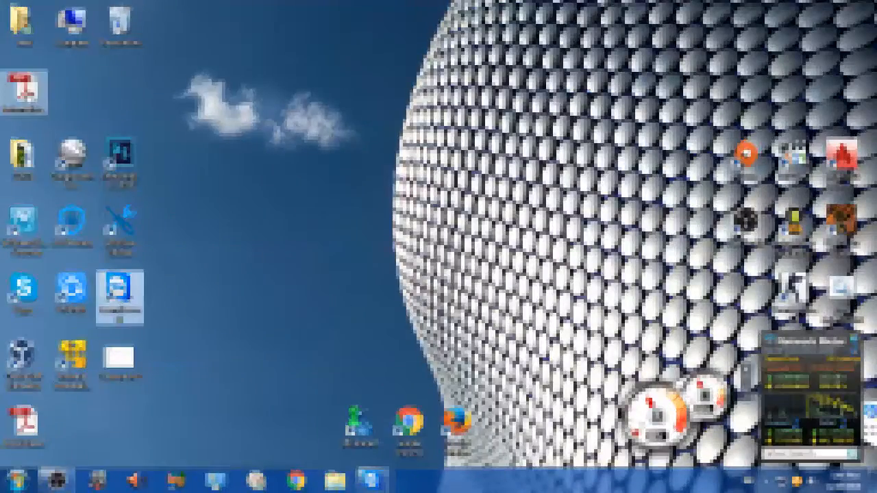
# Step: Open the transferred brochure PDF from the local desktop to check it, and close it
pyautogui.doubleClick(32, 91)
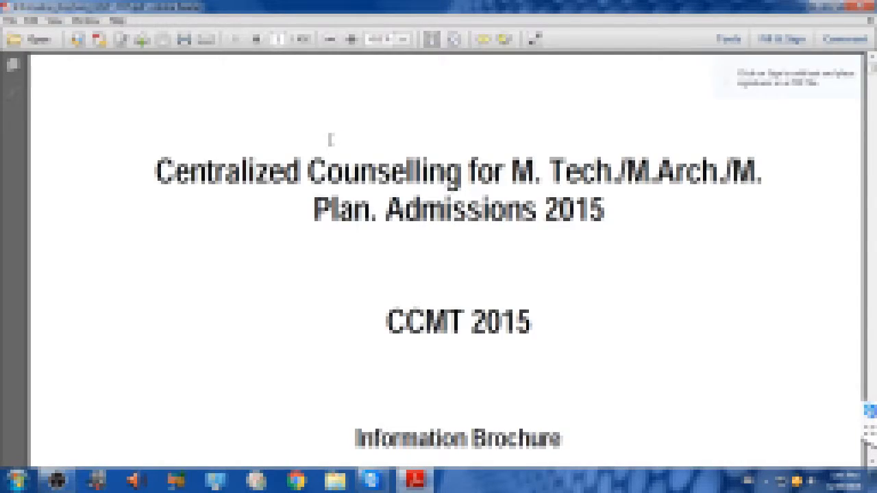
pyautogui.moveTo(871, 68)
pyautogui.mouseDown()
pyautogui.moveTo(872, 426)
pyautogui.moveTo(870, 61)
pyautogui.mouseUp()
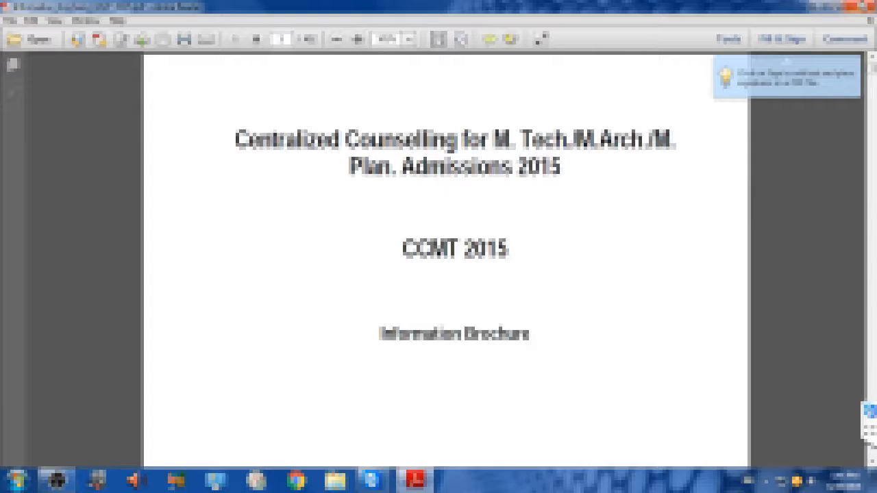
pyautogui.click(862, 6)
# Step: Bring the file transfer window back to the front over the remote session and look through the local desktop's file list
pyautogui.moveTo(372, 480)
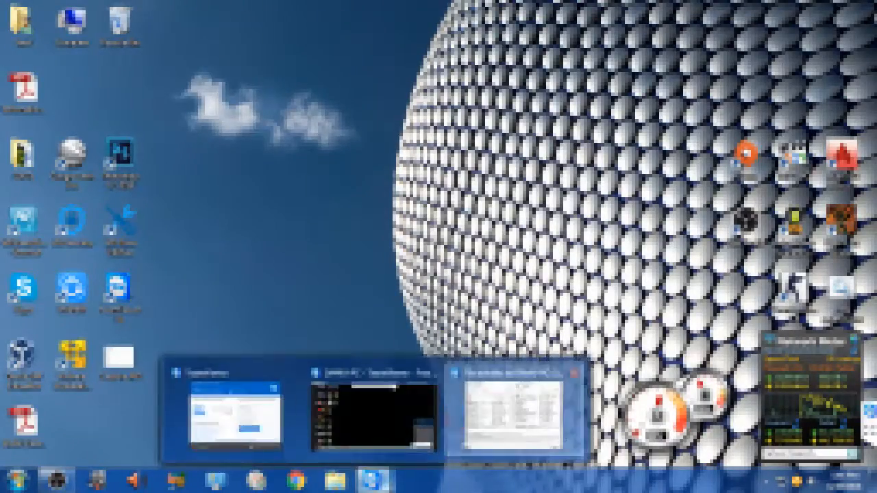
pyautogui.click(487, 426)
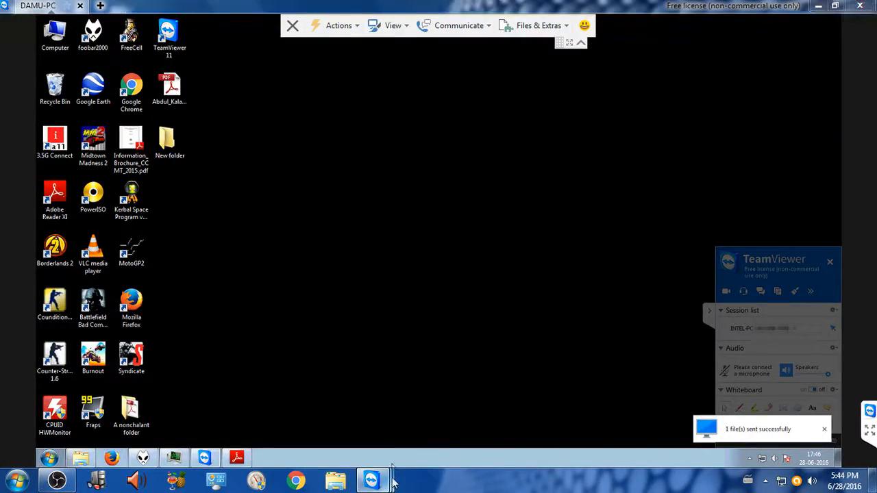
pyautogui.moveTo(385, 482)
pyautogui.click(474, 415)
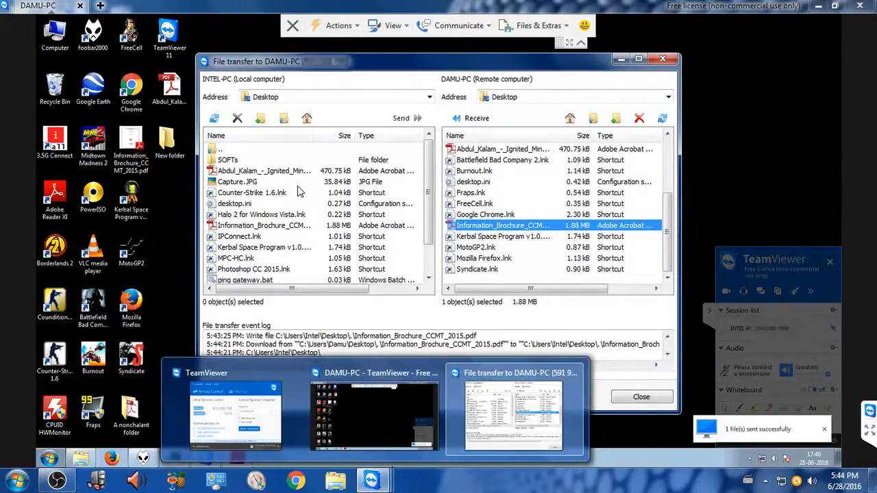
pyautogui.scroll(-1, 426, 178)
pyautogui.scroll(1, 426, 178)
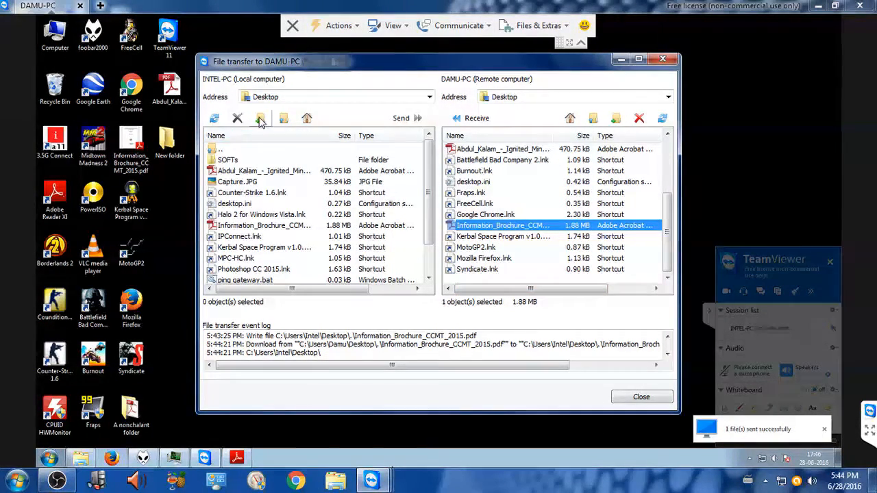
# Step: Browse the local computer's side of the file transfer to the D:\MUSIC folder
pyautogui.click(284, 119)
pyautogui.click(284, 119)
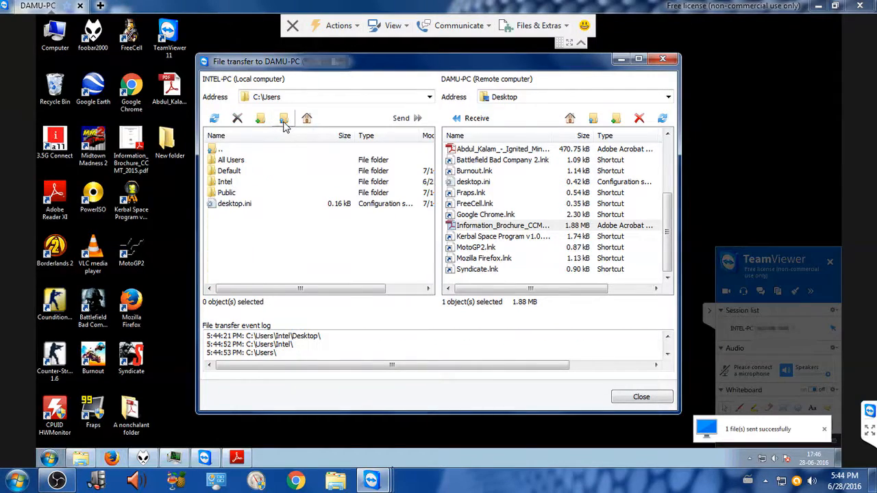
pyautogui.click(214, 119)
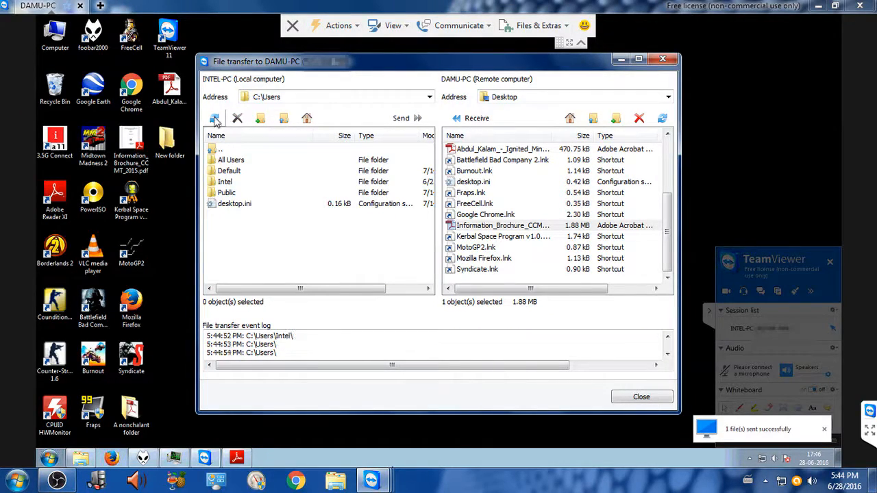
pyautogui.click(283, 119)
pyautogui.click(284, 119)
pyautogui.doubleClick(223, 162)
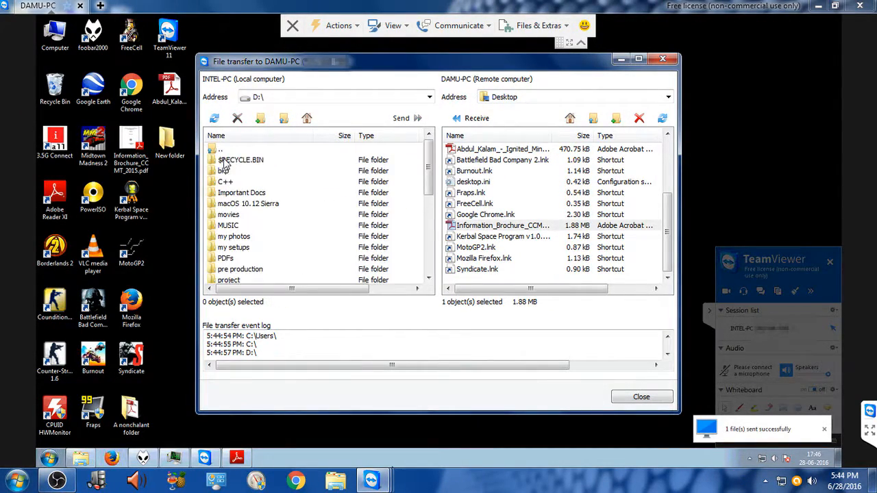
pyautogui.doubleClick(224, 226)
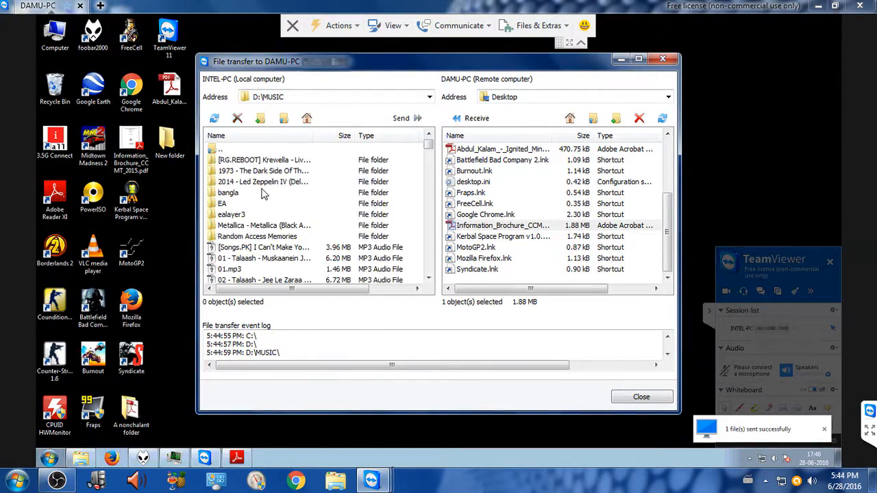
# Step: Send dj.mp3 from the local music folder to the remote desktop and close the file transfer window
pyautogui.moveTo(428, 145); pyautogui.dragTo(426, 187)
pyautogui.click(222, 161)
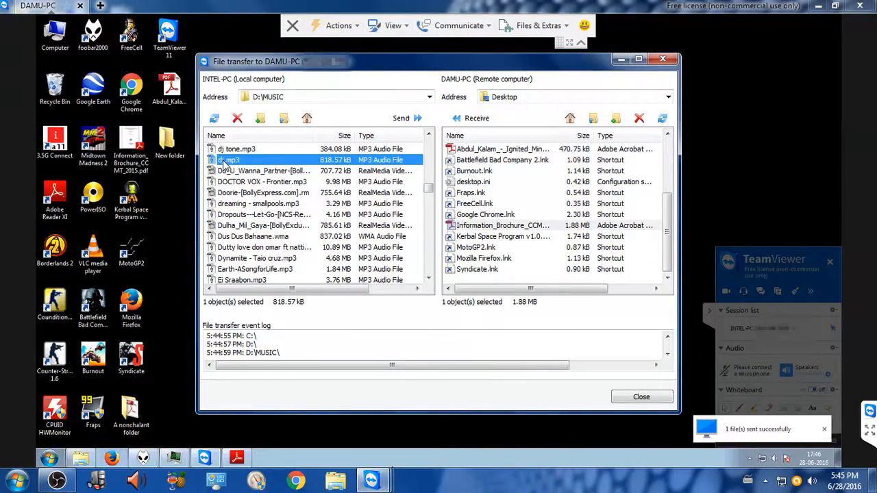
pyautogui.moveTo(232, 162); pyautogui.dragTo(488, 204)
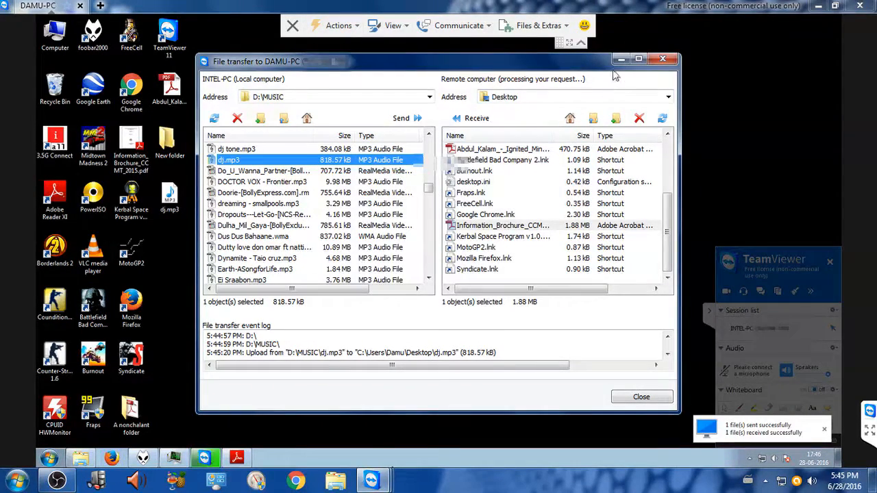
pyautogui.click(662, 60)
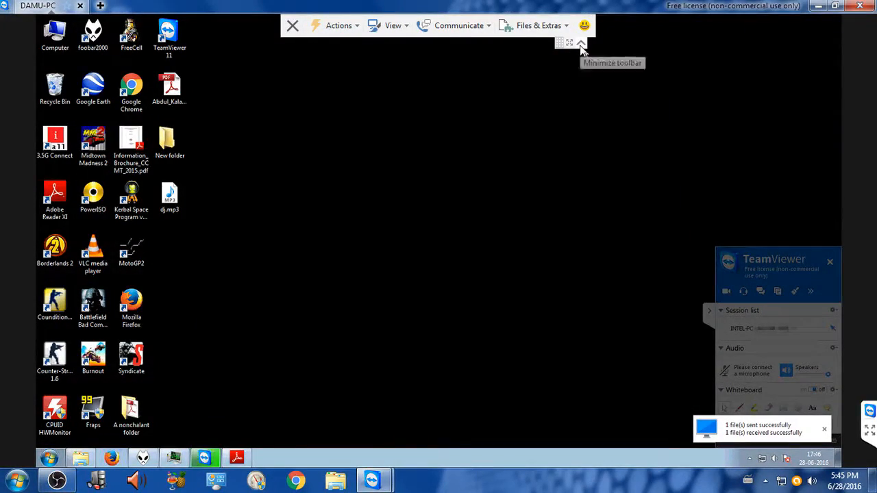
# Step: Switch the remote session to full screen and minimize its toolbar
pyautogui.click(581, 49)
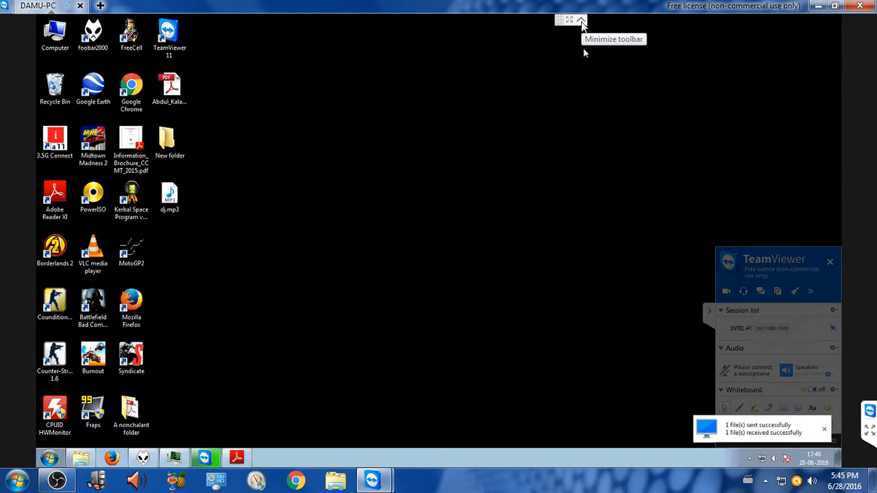
pyautogui.click(581, 19)
pyautogui.click(467, 28)
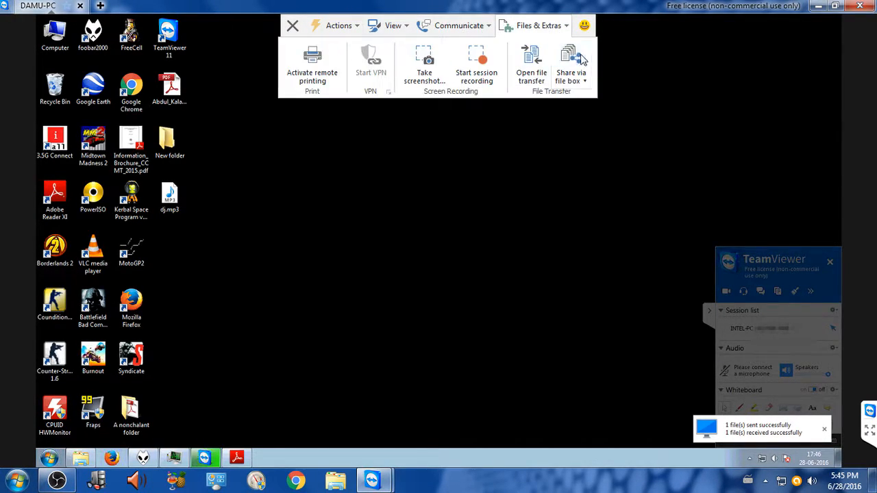
pyautogui.click(683, 65)
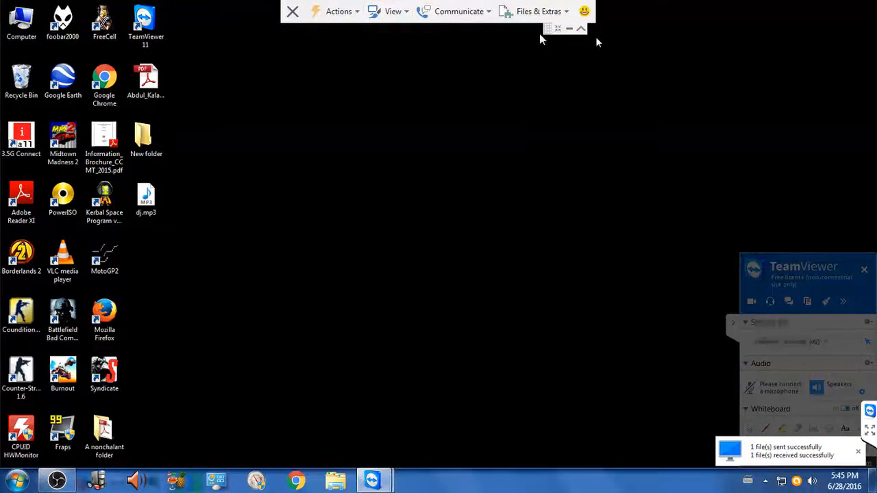
pyautogui.click(581, 30)
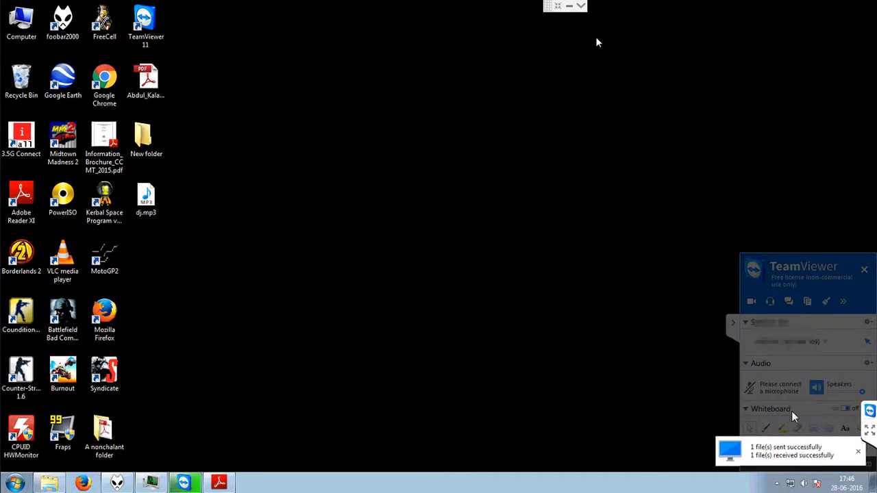
# Step: Collapse the session panel on the remote computer and refresh the remote desktop
pyautogui.click(733, 323)
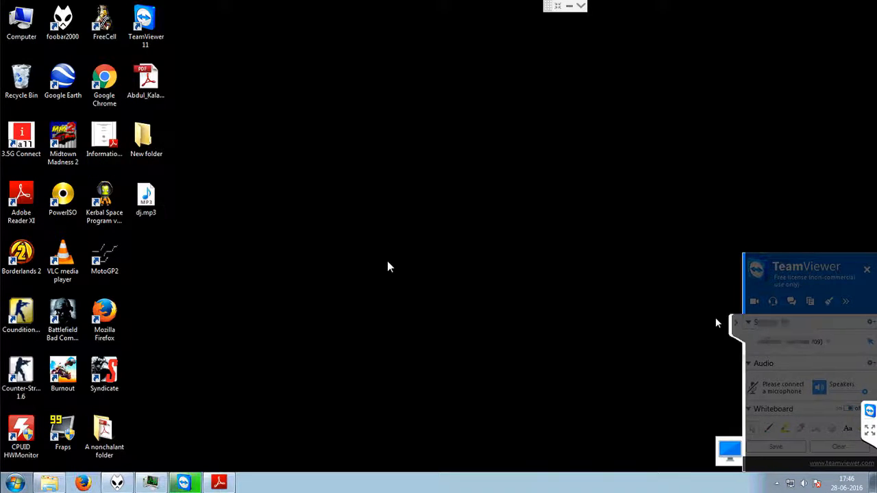
pyautogui.rightClick(278, 151)
pyautogui.click(309, 197)
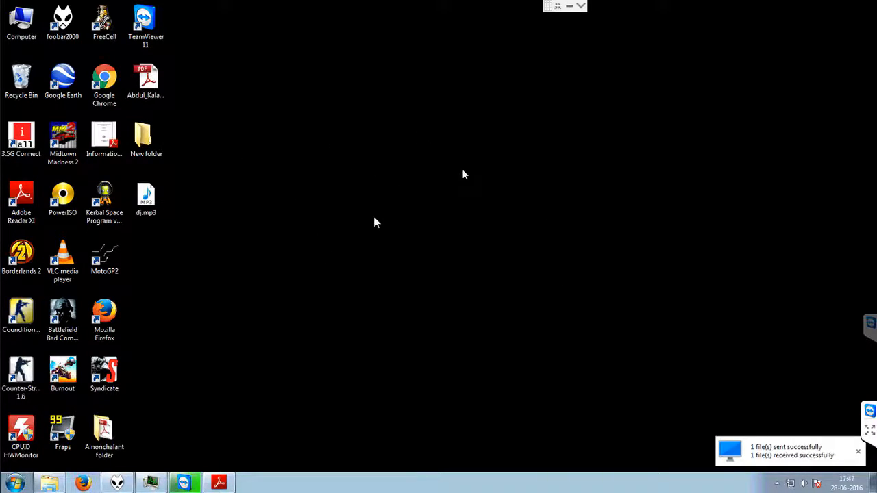
pyautogui.click(581, 5)
pyautogui.click(390, 14)
pyautogui.click(439, 14)
pyautogui.click(353, 12)
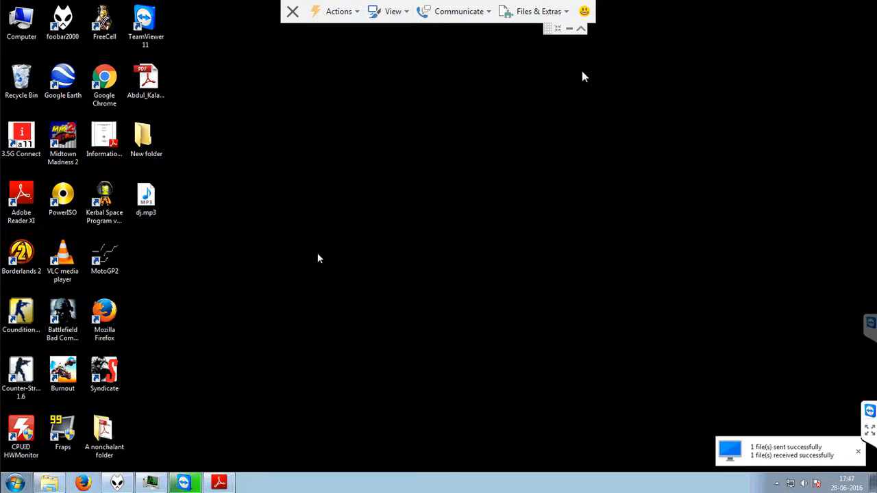
pyautogui.click(581, 31)
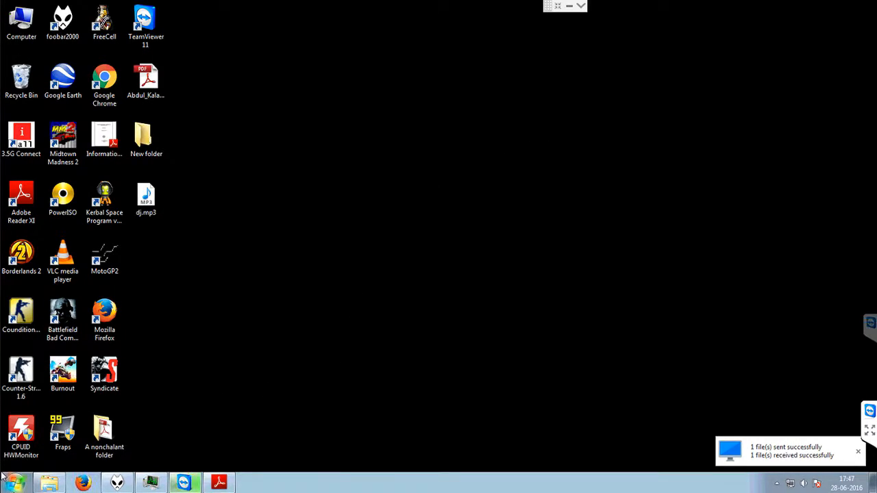
# Step: Look through the session's file, communication, view and action options, and end the remote session
pyautogui.click(581, 6)
pyautogui.click(555, 14)
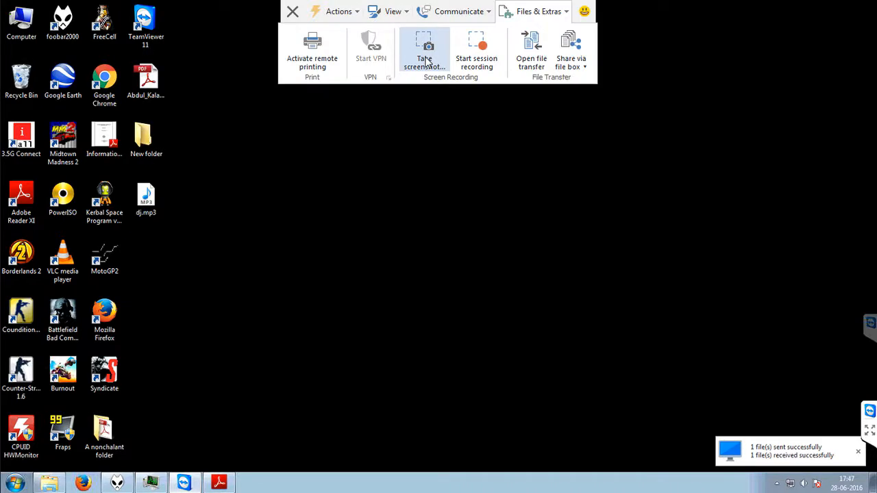
pyautogui.click(390, 12)
pyautogui.click(447, 13)
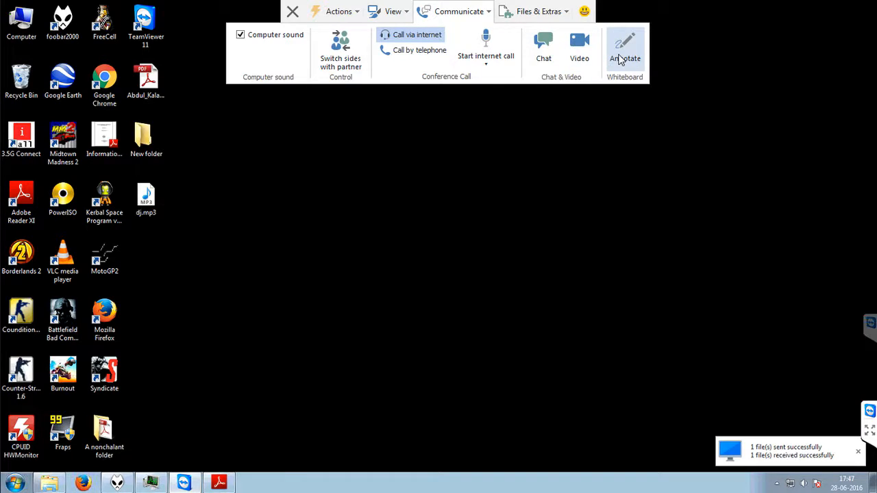
pyautogui.click(395, 11)
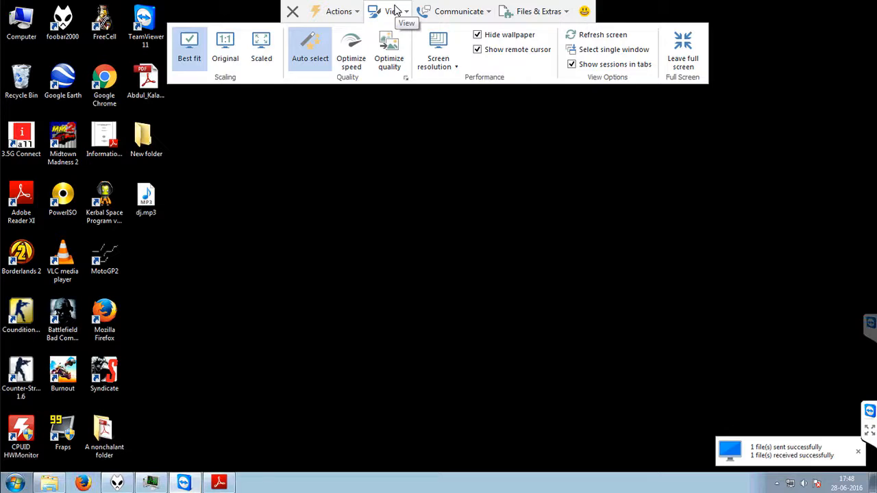
pyautogui.click(349, 11)
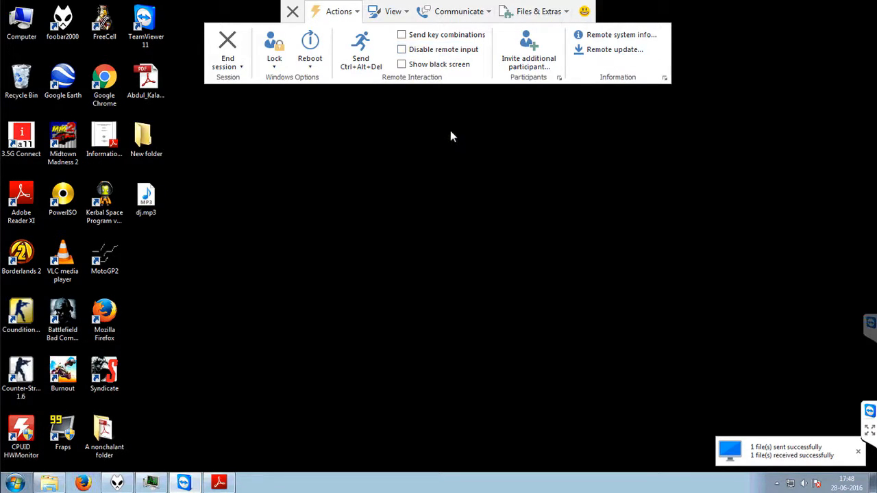
pyautogui.click(293, 13)
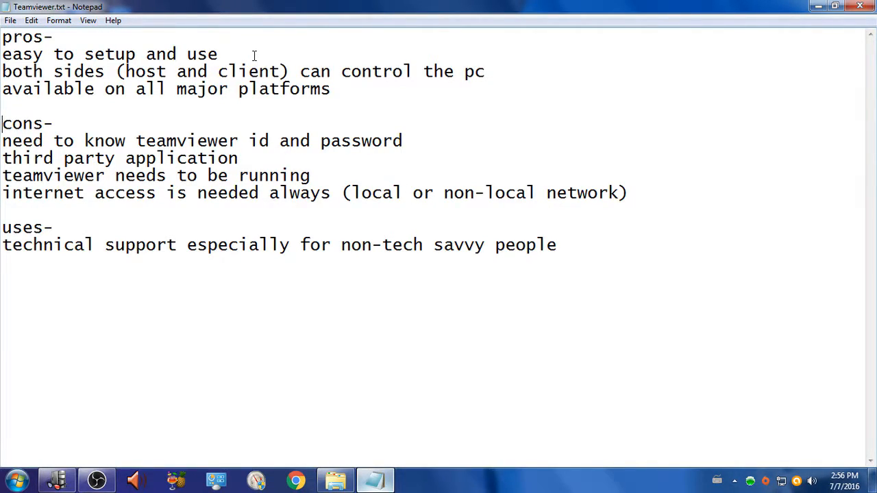
# Step: In Notepad, highlight the words "host" and "client" in the pros list of Teamviewer.txt
pyautogui.click(5, 76)
pyautogui.moveTo(126, 72); pyautogui.dragTo(166, 77)
pyautogui.moveTo(218, 72); pyautogui.dragTo(277, 71)
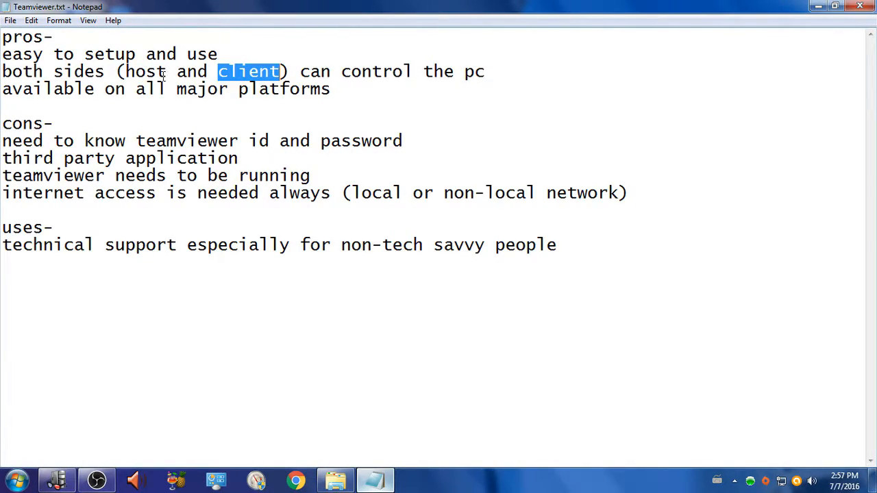
pyautogui.click(250, 71)
pyautogui.moveTo(166, 71); pyautogui.dragTo(123, 73)
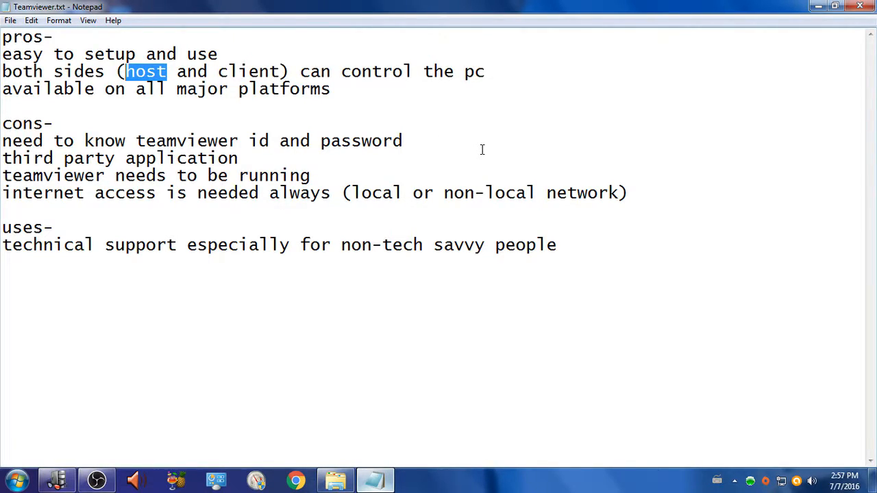
# Step: Highlight the "third party application" line in the cons list and clear the selection
pyautogui.moveTo(8, 160)
pyautogui.mouseDown()
pyautogui.moveTo(238, 160)
pyautogui.moveTo(2, 162)
pyautogui.mouseUp()
pyautogui.click(241, 161)
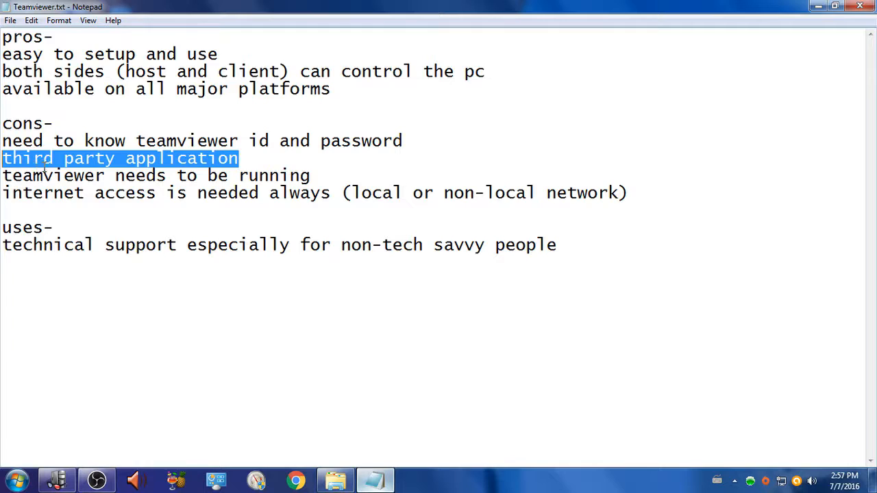
pyautogui.click(74, 163)
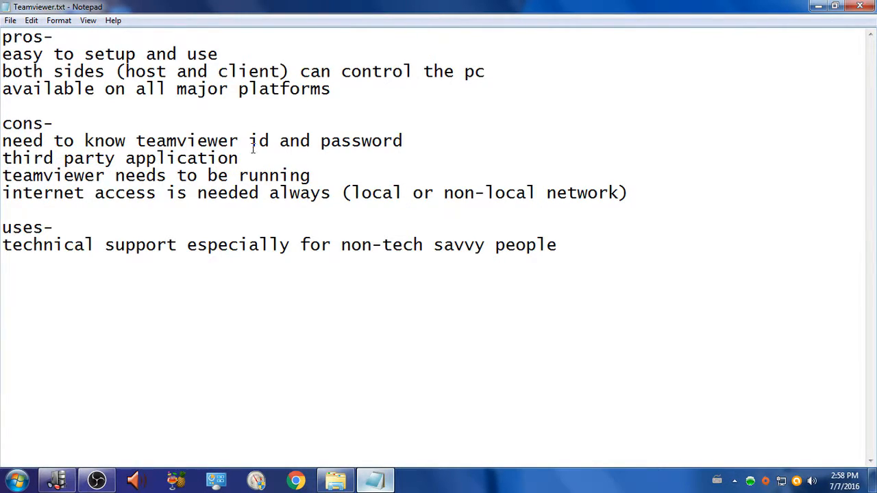
pyautogui.moveTo(241, 158); pyautogui.dragTo(12, 159)
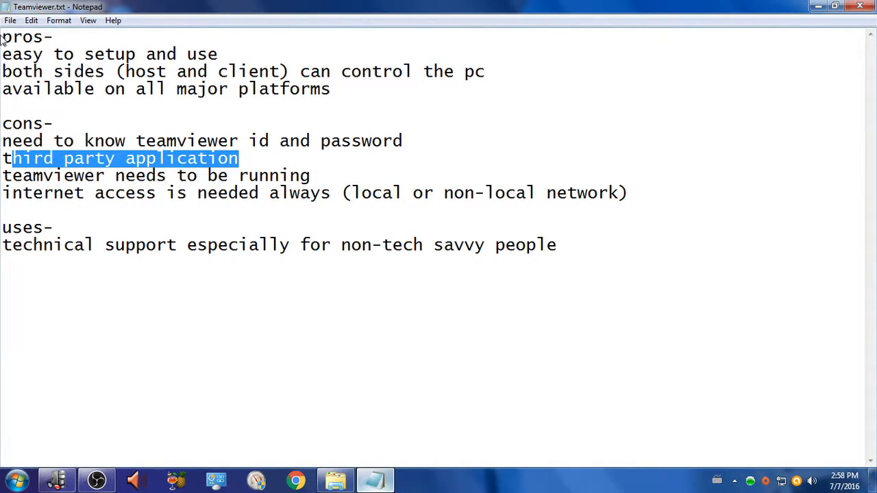
pyautogui.click(250, 158)
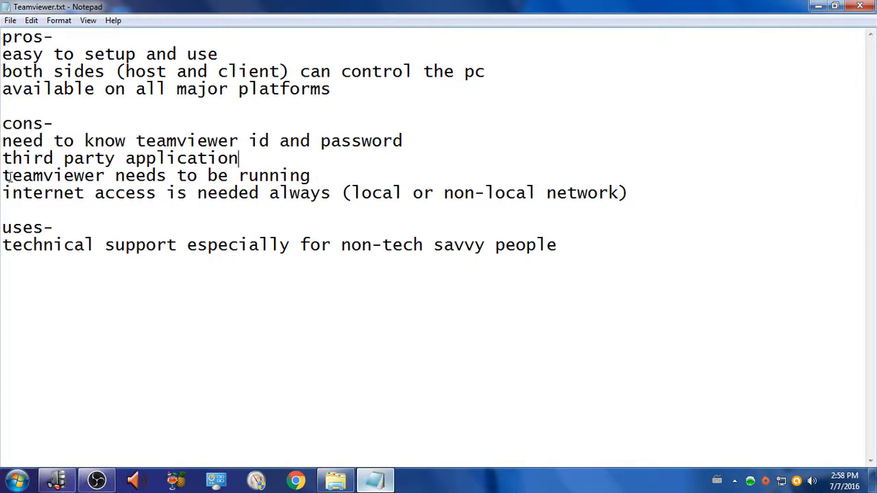
# Step: Highlight "teamviewer needs to be running" in the cons list, and "local" and "non-local network" in the internet access line
pyautogui.moveTo(312, 177); pyautogui.dragTo(2, 177)
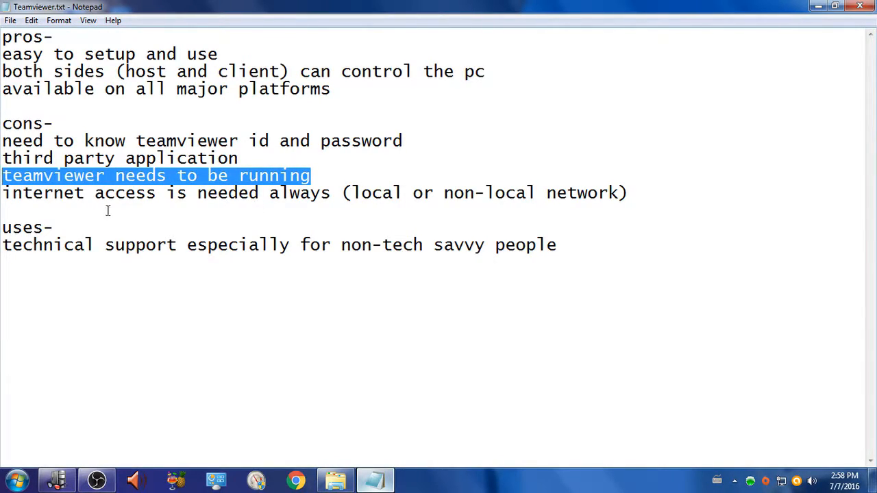
pyautogui.moveTo(4, 193); pyautogui.dragTo(403, 201)
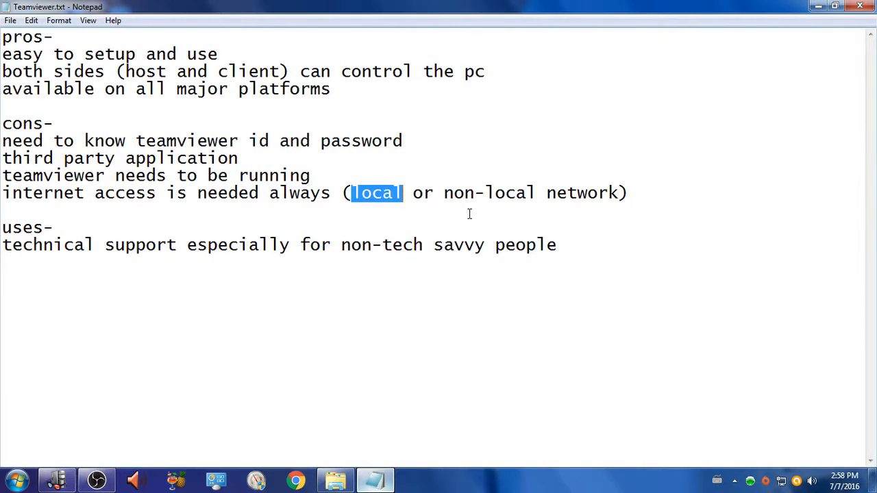
pyautogui.moveTo(444, 192); pyautogui.dragTo(619, 193)
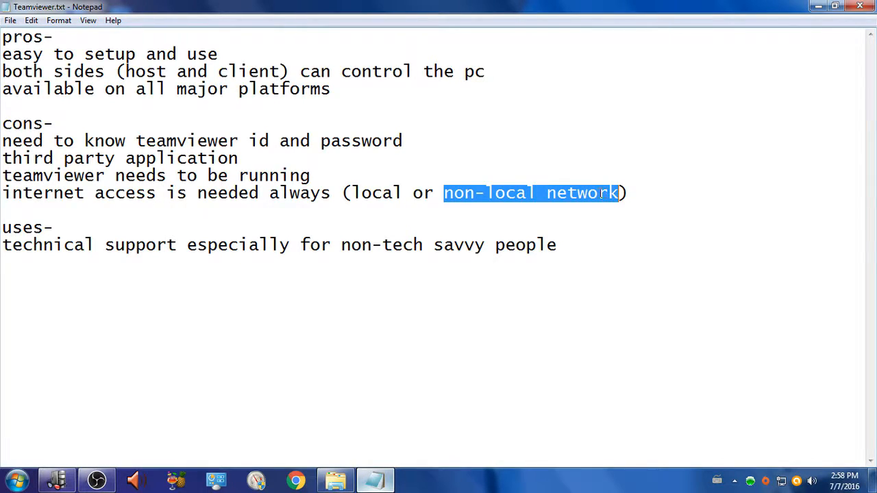
pyautogui.moveTo(404, 195); pyautogui.dragTo(351, 195)
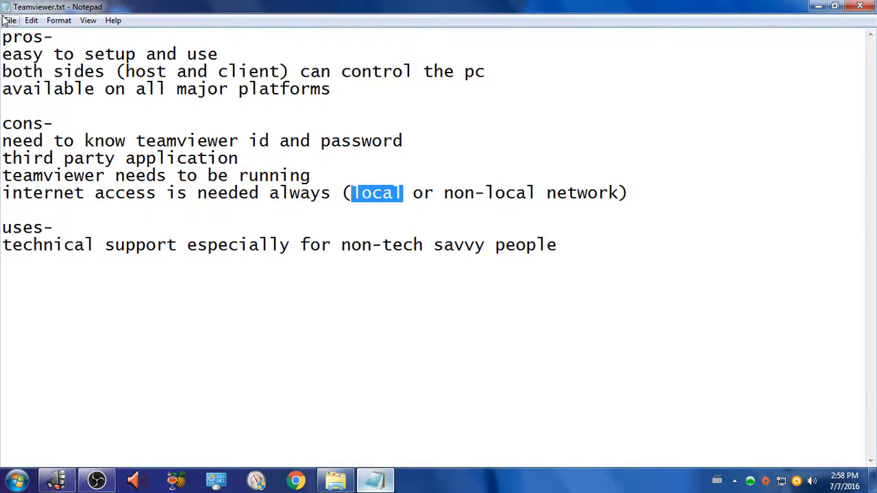
# Step: Highlight the technical support line under uses and close Teamviewer.txt without saving changes
pyautogui.moveTo(2, 248); pyautogui.dragTo(557, 263)
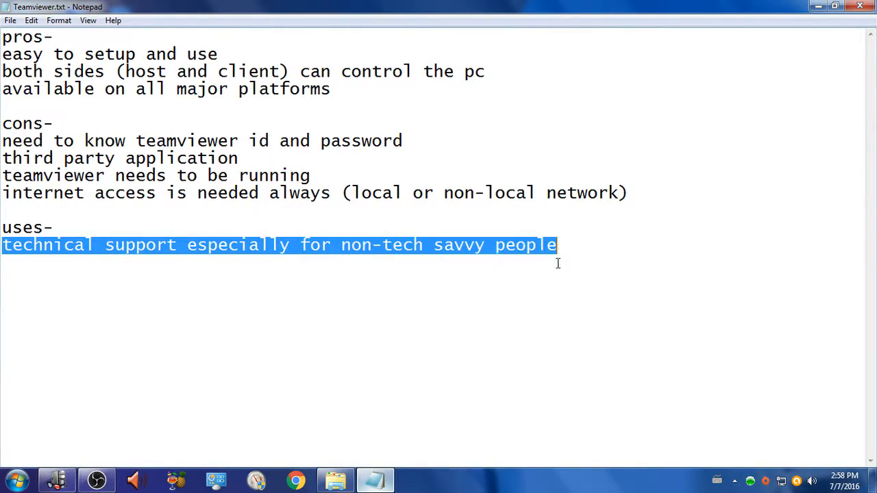
pyautogui.click(407, 252)
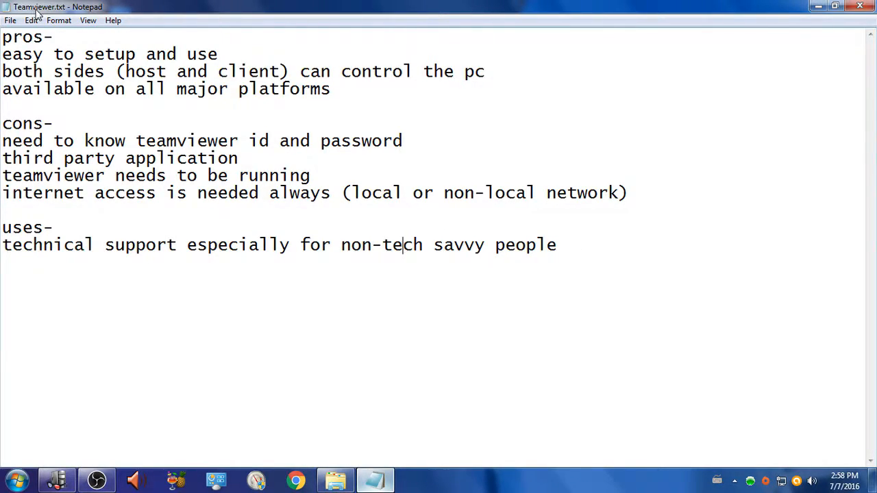
pyautogui.moveTo(11, 245); pyautogui.dragTo(432, 234)
pyautogui.click(497, 296)
pyautogui.click(860, 6)
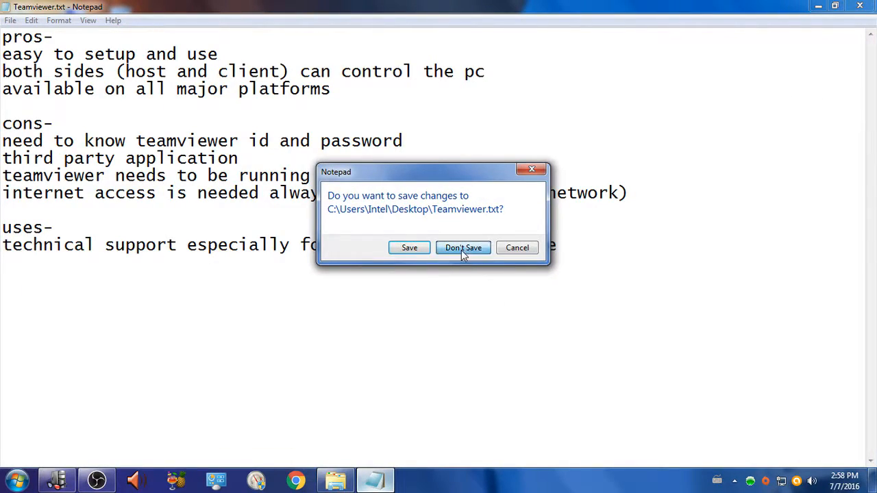
pyautogui.click(461, 252)
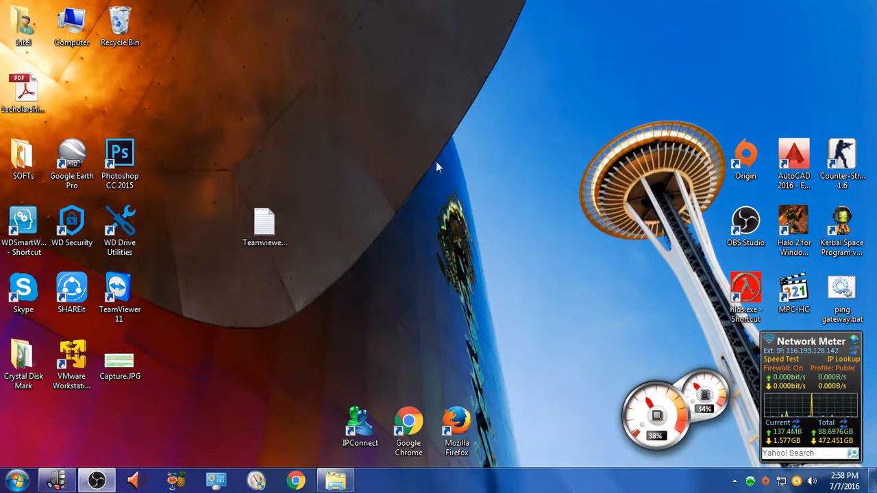